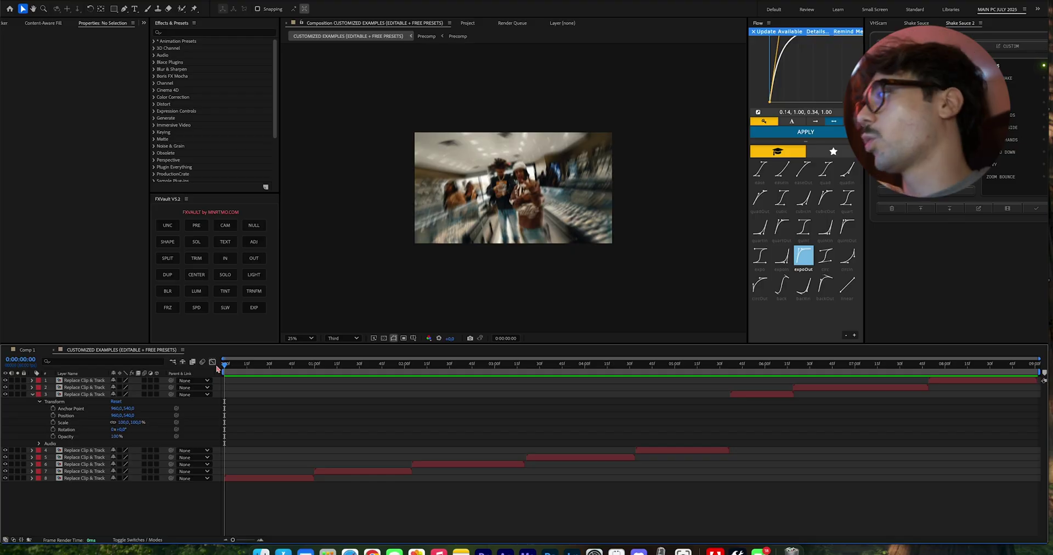
Step: Preview the customized examples composition and open the precomp containing the "THE FIRST" lyrics
key(space)
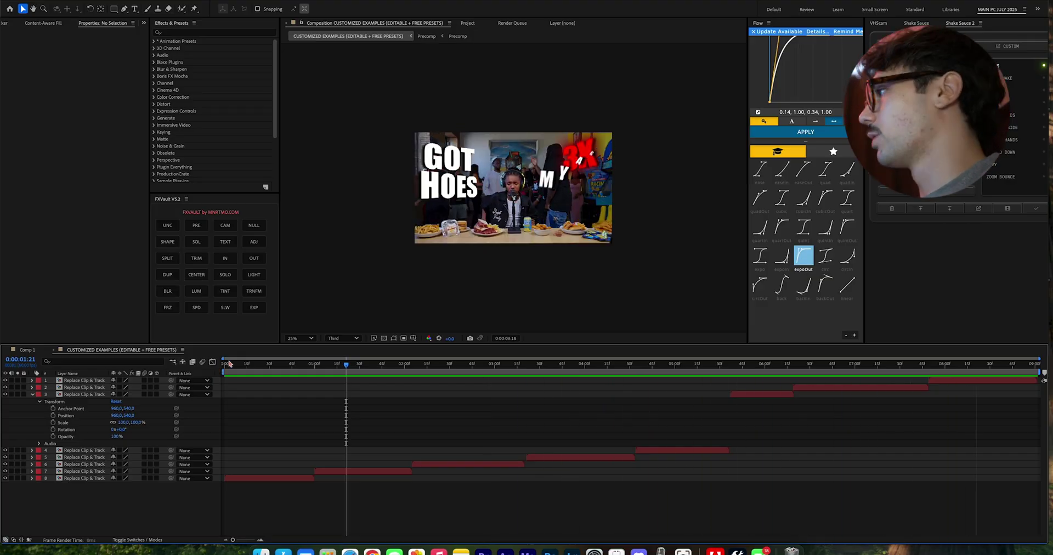
drag(284, 374, 505, 412)
double_click(463, 466)
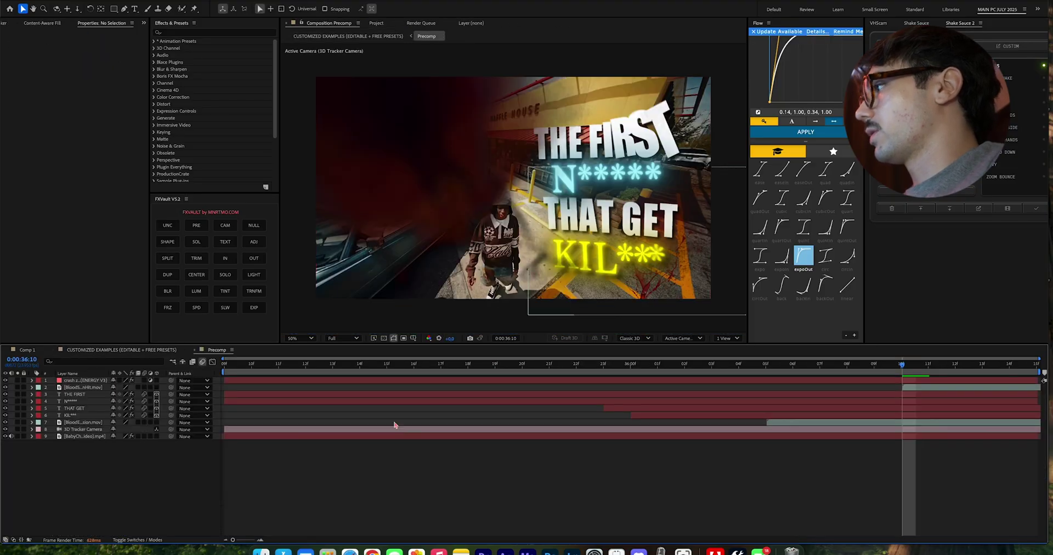
Step: Create a 1920 x 1080, 60 fps composition named Comp 2 and paste the precomp's music video clip into it
click(378, 439)
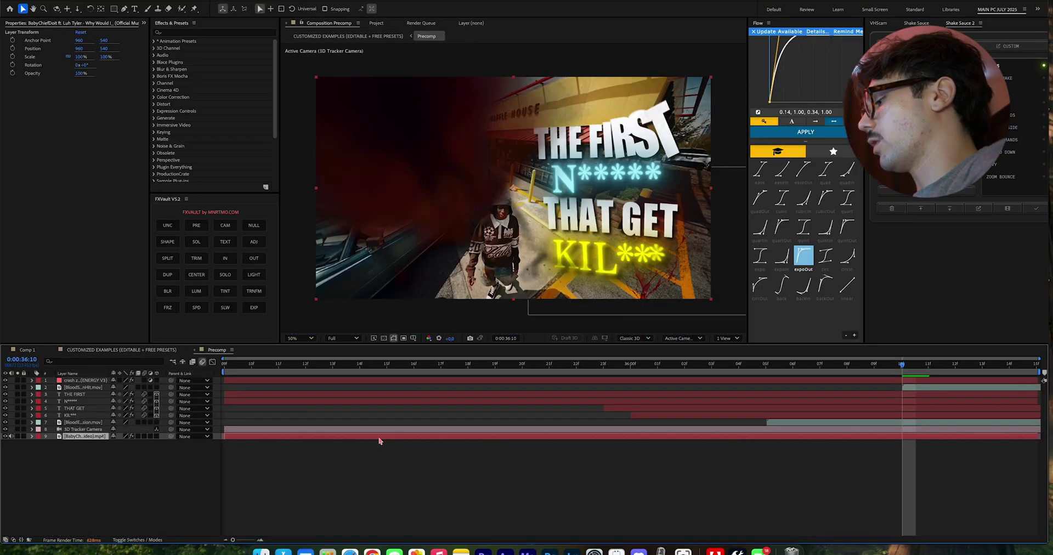
key(super+n)
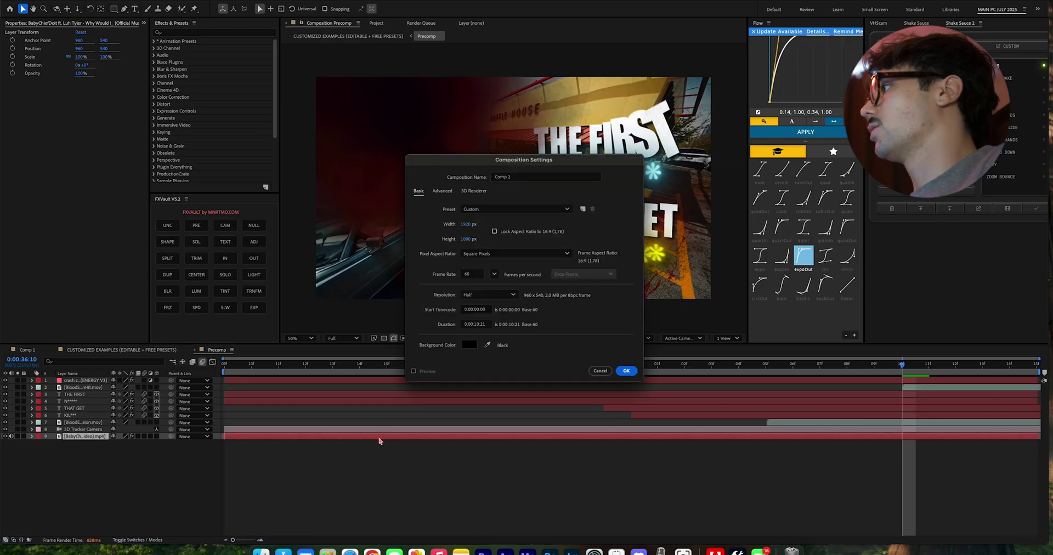
key(Return)
key(super+v)
Step: Trim Comp 2 to a work area ending at 0:00:01:15 and preview the clip from the start
click(514, 364)
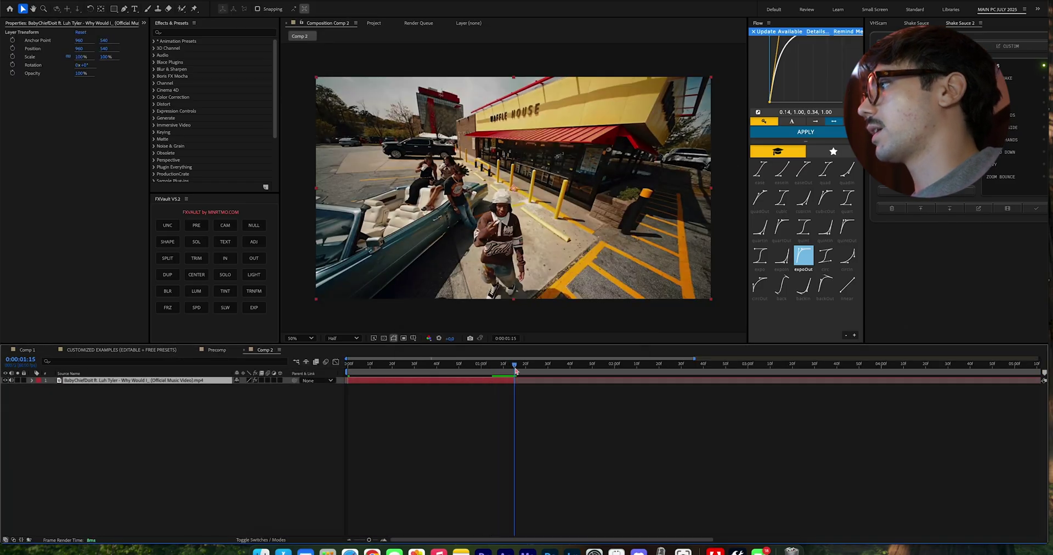
key(n)
right_click(396, 372)
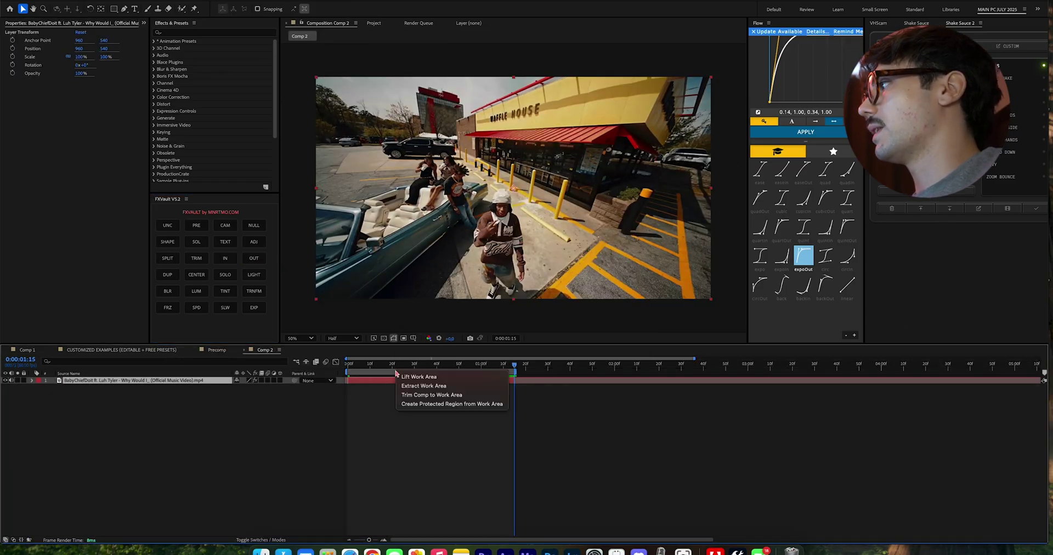
click(411, 395)
key(space)
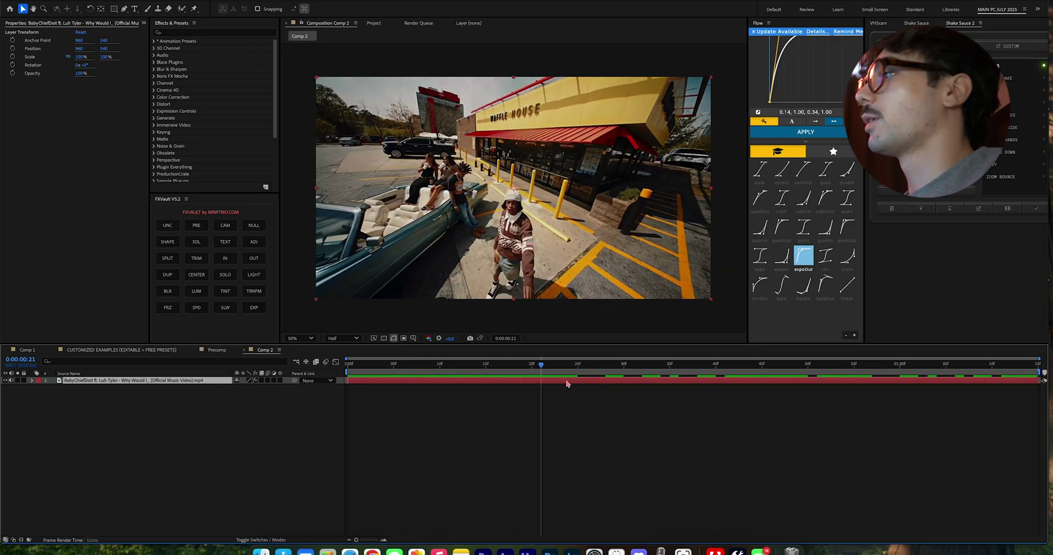
click(350, 372)
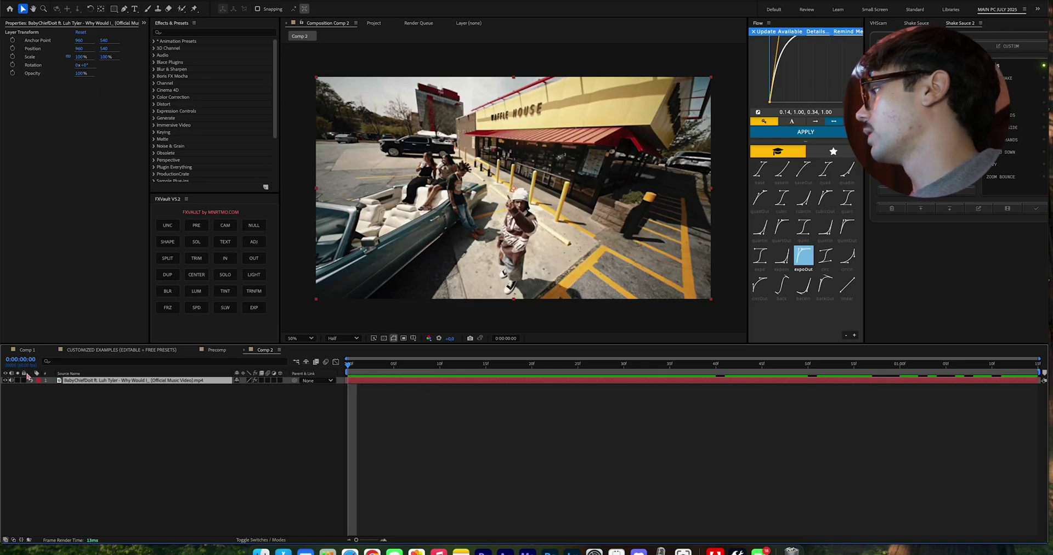
Step: Import LYRICS.aep from the ANIMATED LYRICS PACK folder into the project
click(375, 25)
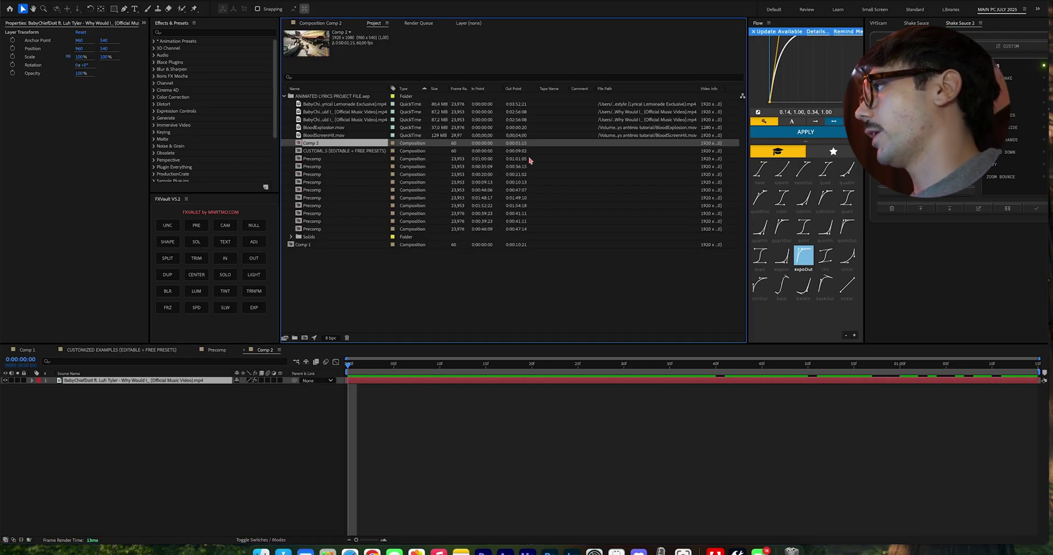
key(super+Tab)
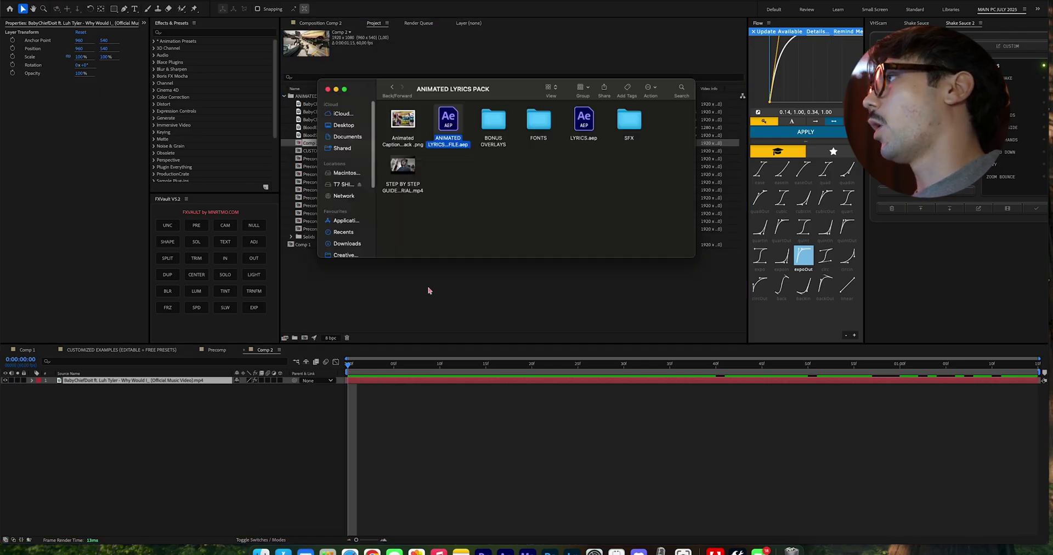
click(494, 194)
click(586, 119)
drag(586, 119, 629, 161)
click(585, 174)
drag(576, 142, 440, 284)
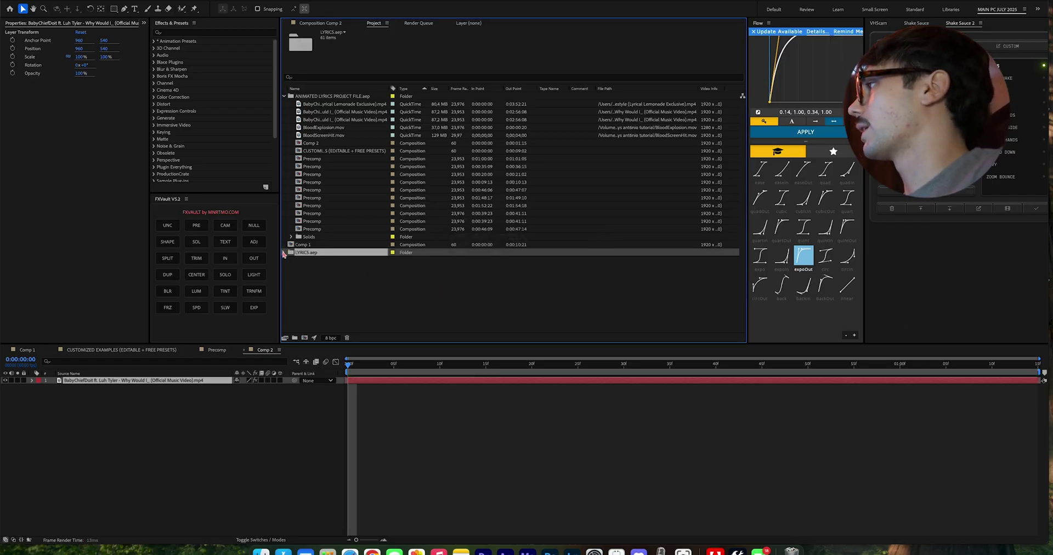
Step: Open the LYRICS composition from the imported LYRICS.aep folder and preview its first lyric animations
click(284, 253)
scroll(362, 242, down, 5)
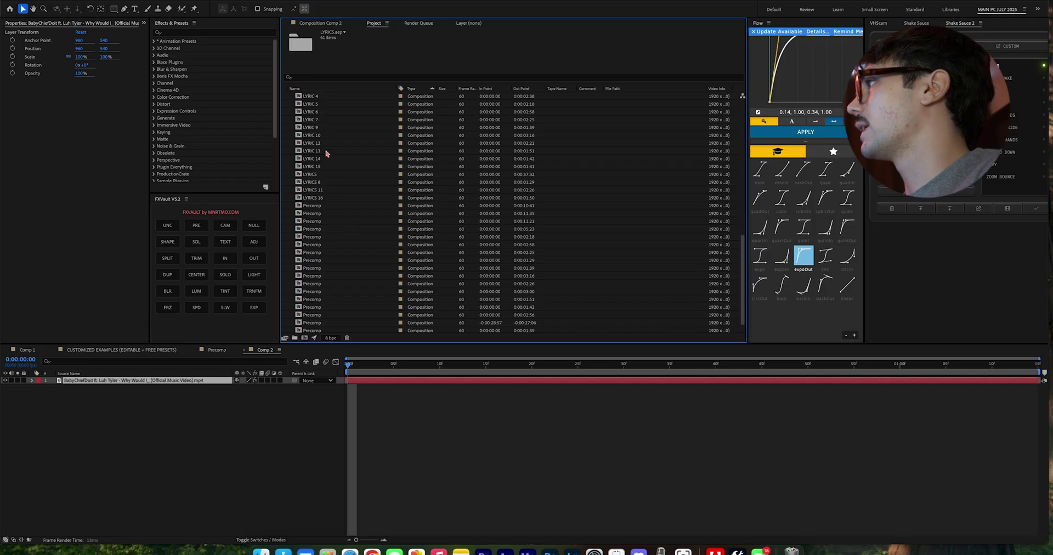
double_click(309, 175)
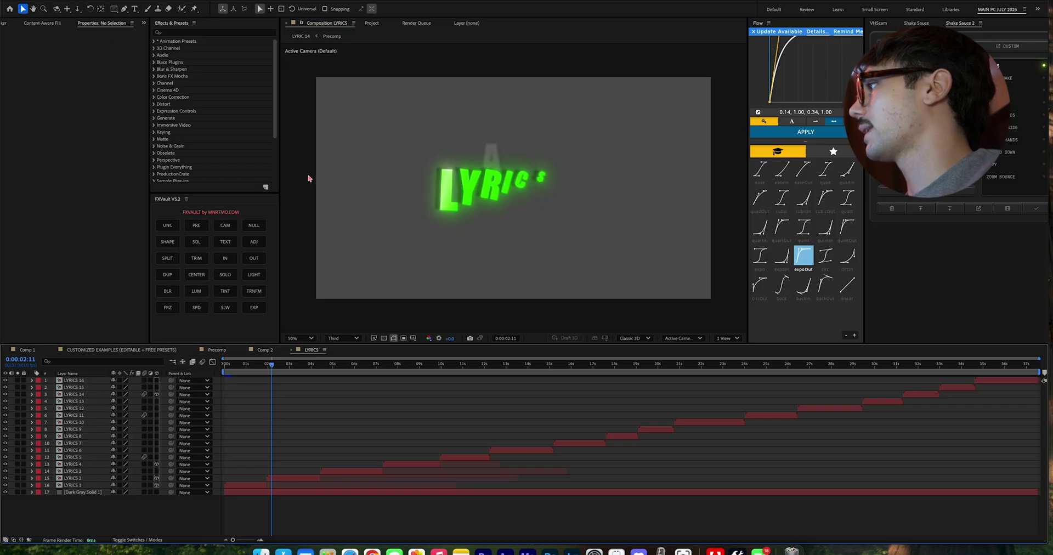
drag(276, 366, 236, 490)
key(space)
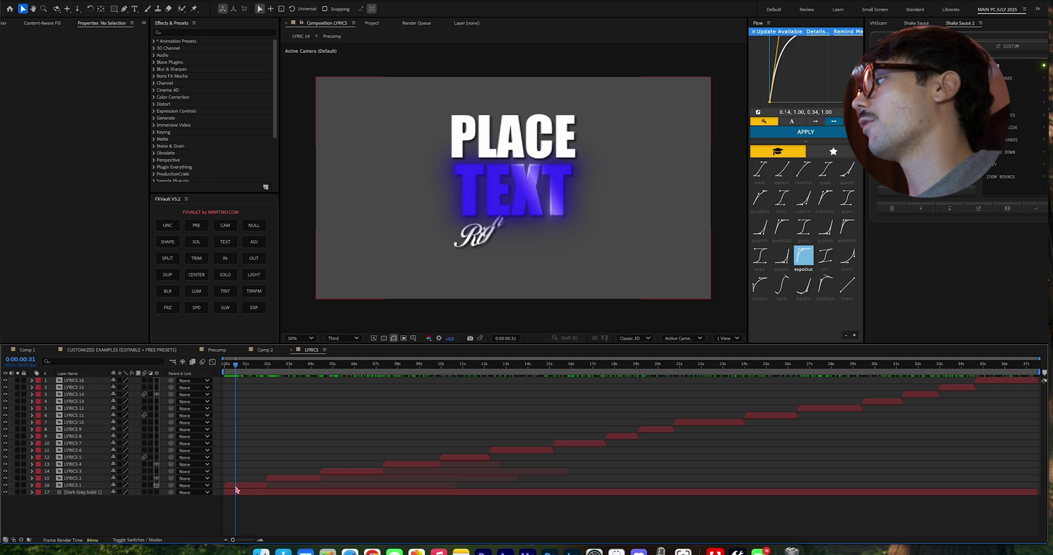
Step: Open the LYRICS 1 precomp and reorder the open timelines so it sits before LYRICS
double_click(236, 486)
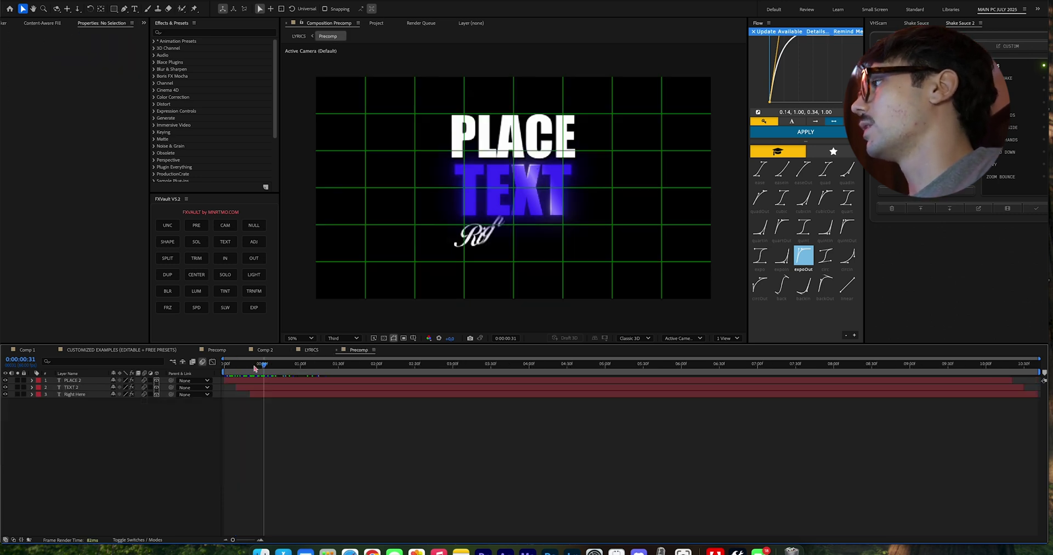
drag(311, 350, 373, 350)
click(313, 350)
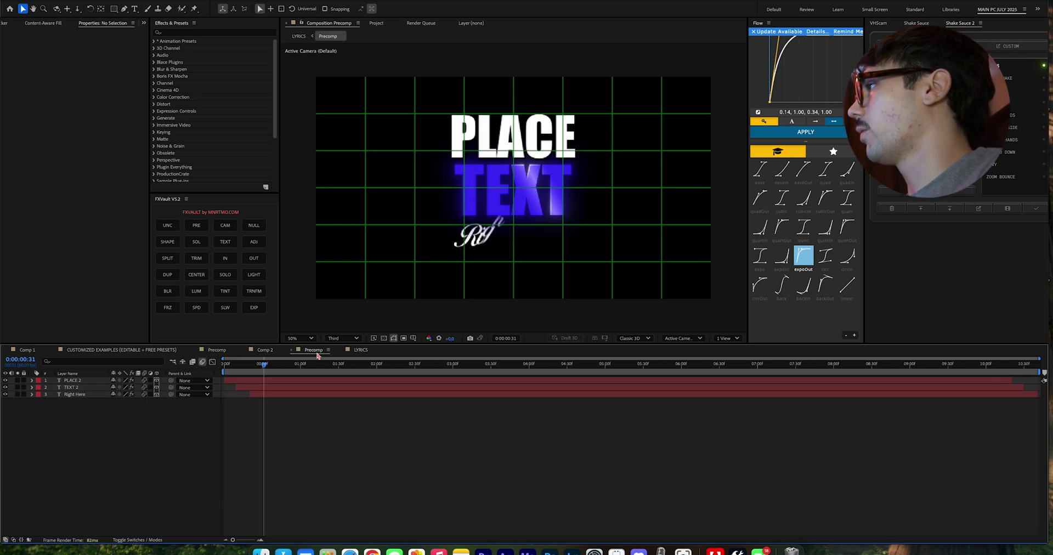
Step: Replace the PLACE text in the LYRICS 1 precomp with "THE FIRST"
click(525, 142)
key(ctrl+t)
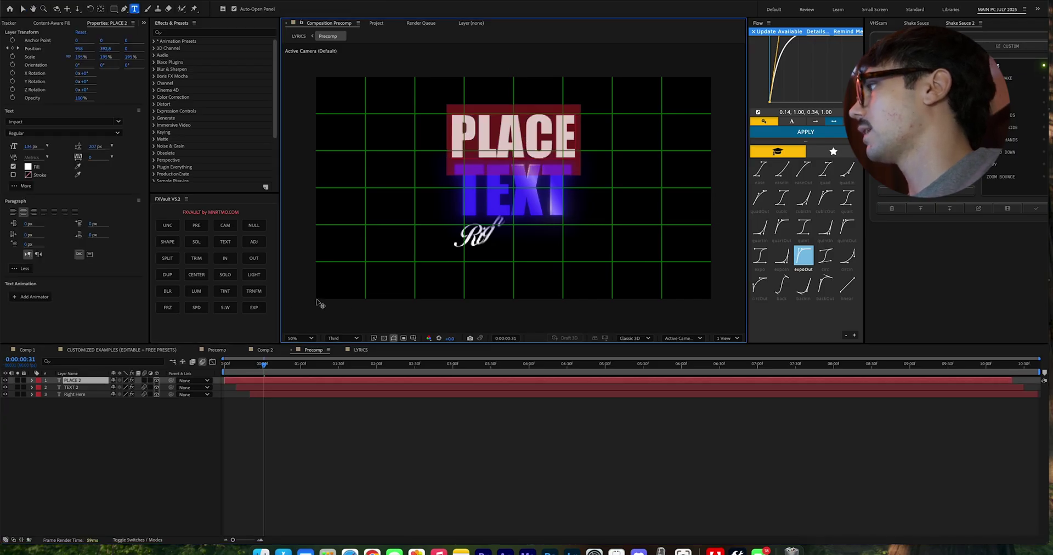
click(263, 350)
click(311, 351)
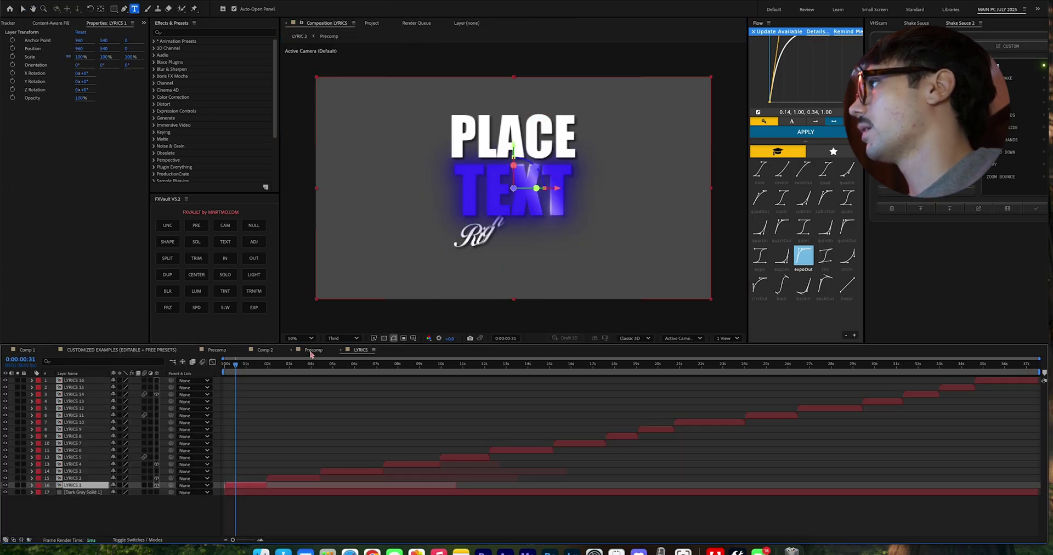
click(312, 350)
text(THE FIRS)
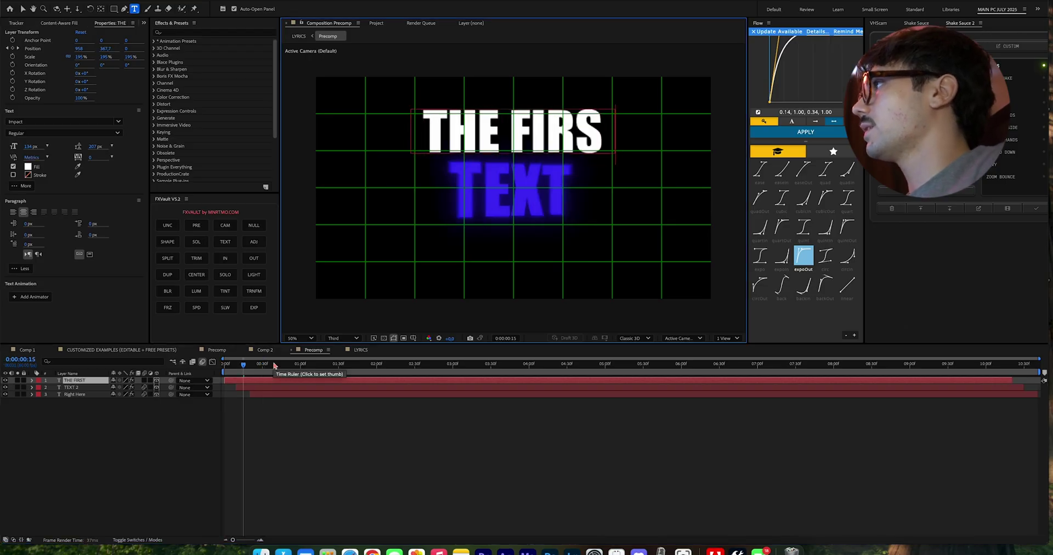
text(T)
Step: Replace the blue TEXT line in the precomp with "N****"
click(258, 388)
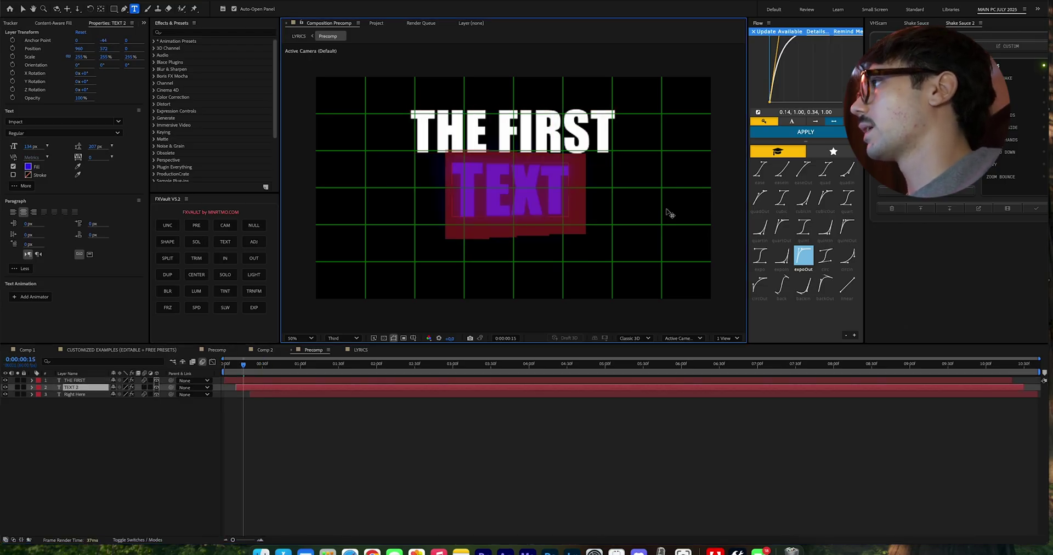
text(N****)
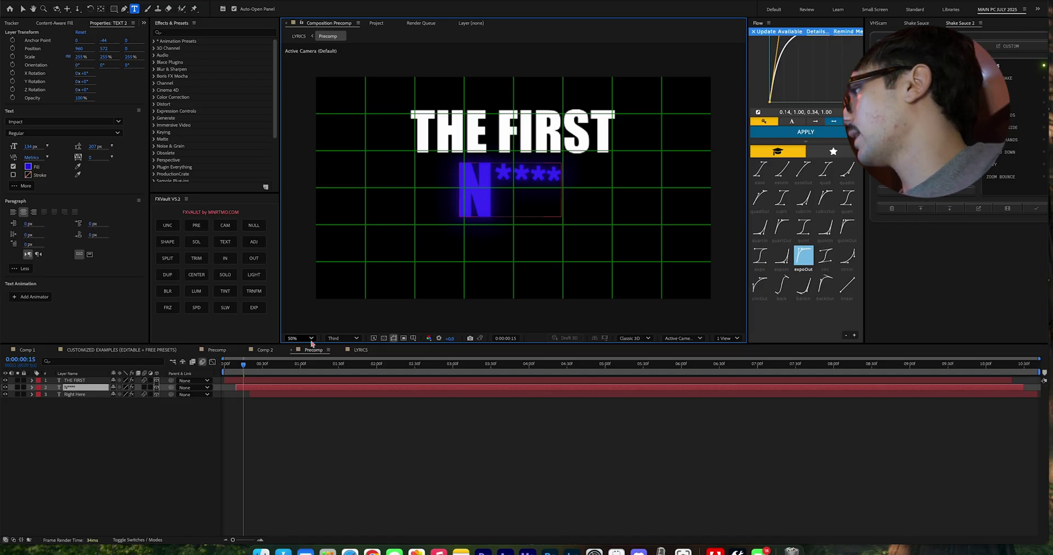
click(317, 374)
Step: Replace the script "Right Here" line with "That Gets Killed" and scrub through the animation
drag(317, 375, 350, 376)
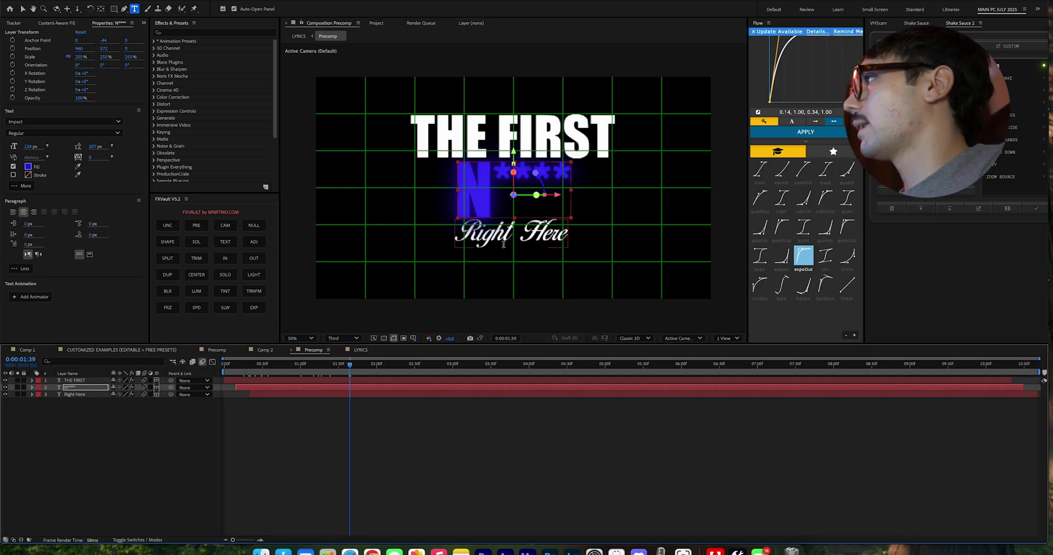
double_click(500, 246)
click(501, 246)
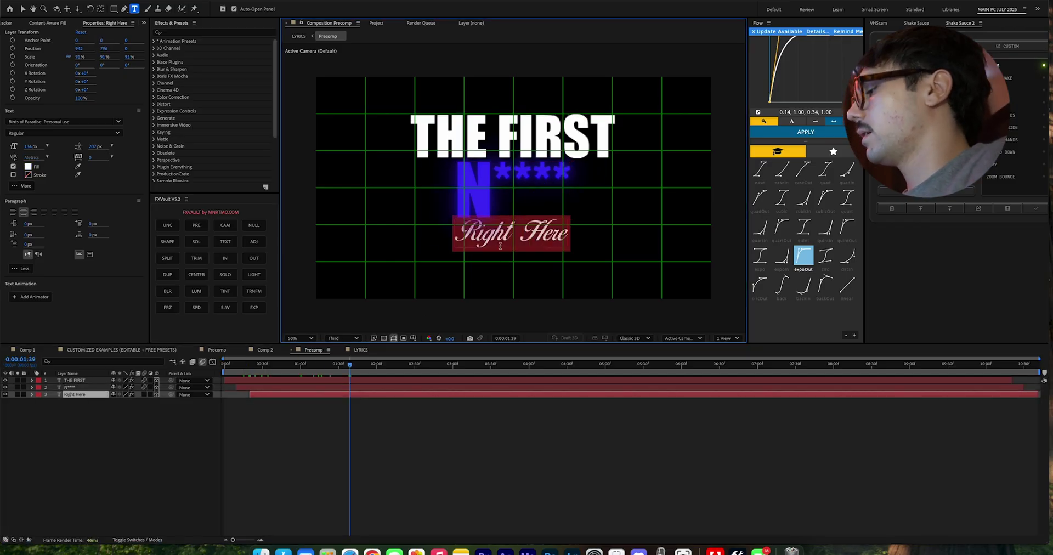
text(TH)
key(BackSpace)
text(hat)
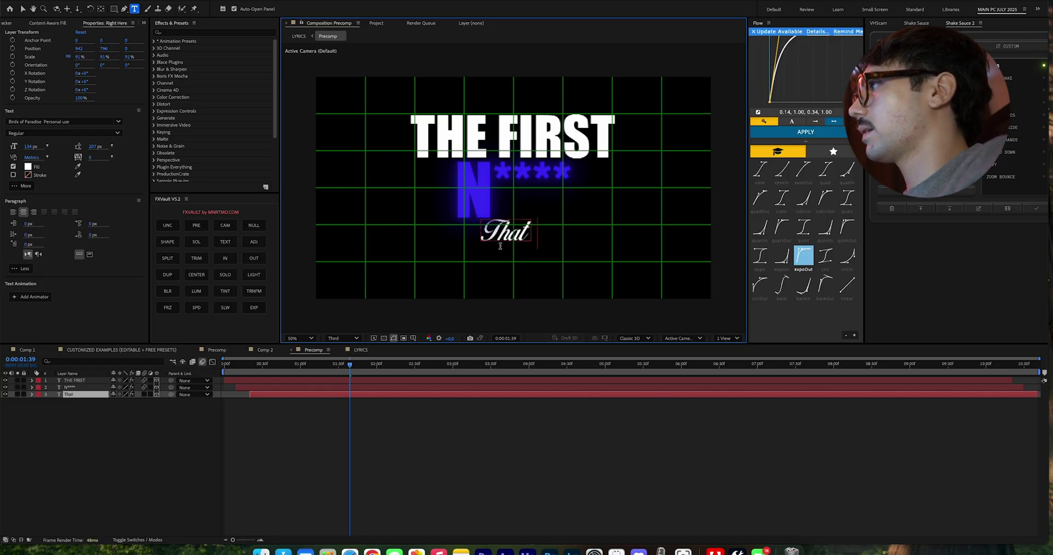
text( Gets Killed)
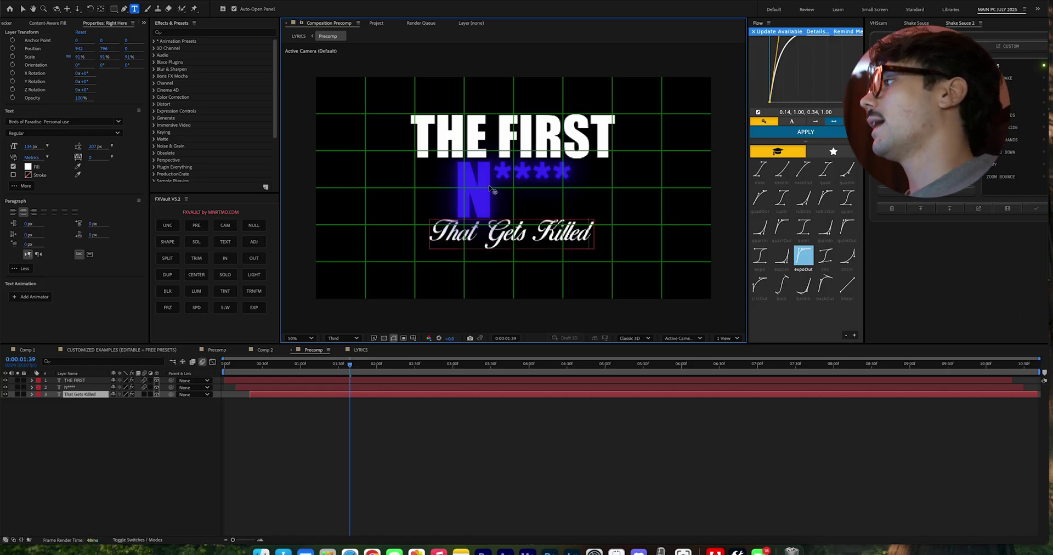
drag(393, 364, 313, 357)
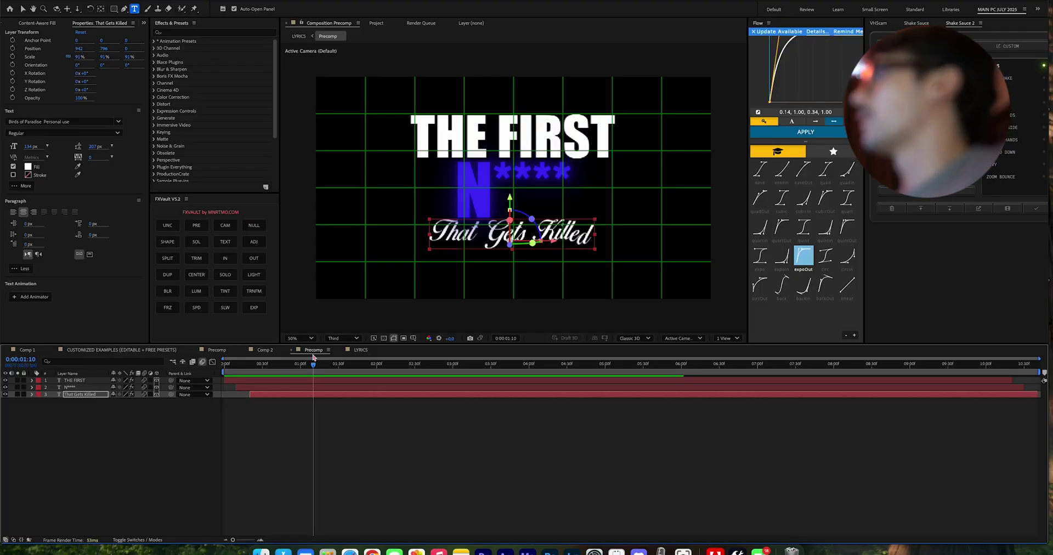
Step: Copy the LYRICS 1 layer from the LYRICS composition into Comp 2 above the music video clip
click(359, 349)
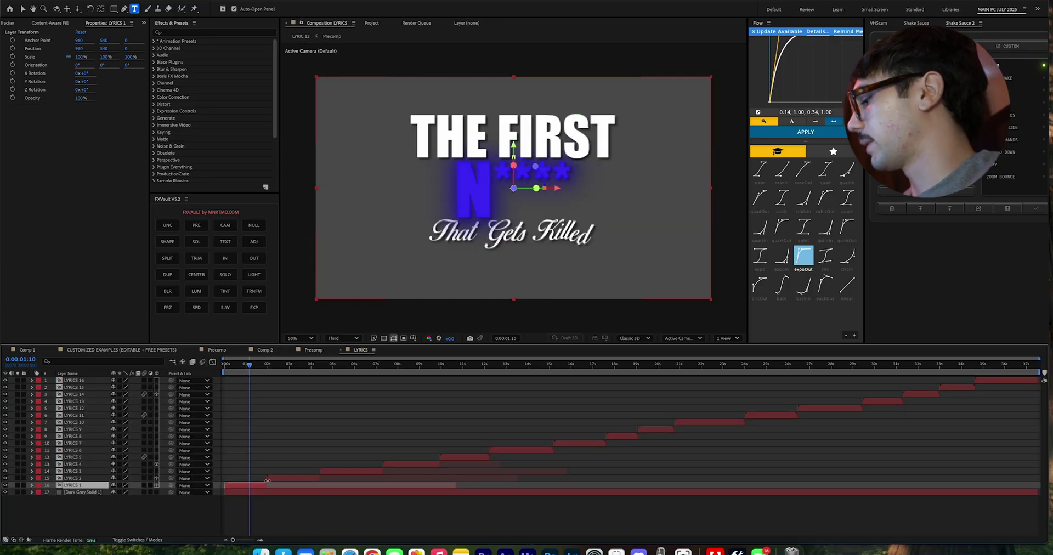
click(265, 349)
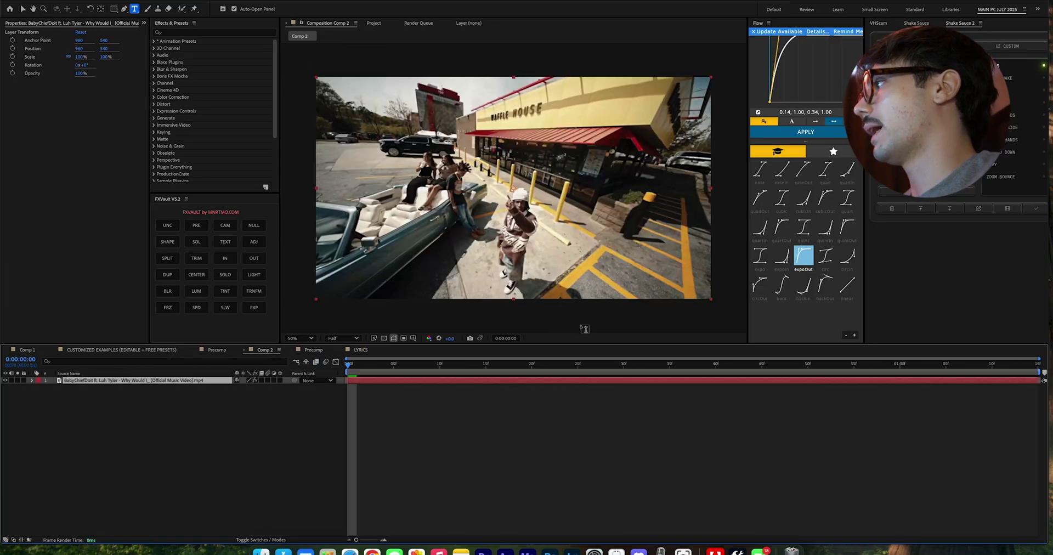
key(ctrl+v)
key(v)
Step: Scale the pasted lyrics layer to 76% and position it at about 1440, 414 in the upper right of the frame
drag(513, 165, 609, 150)
key(s)
drag(248, 390, 235, 390)
drag(563, 177, 570, 145)
Step: Play back Comp 2 to check the lyrics animation over the video, and return to the start
key(space)
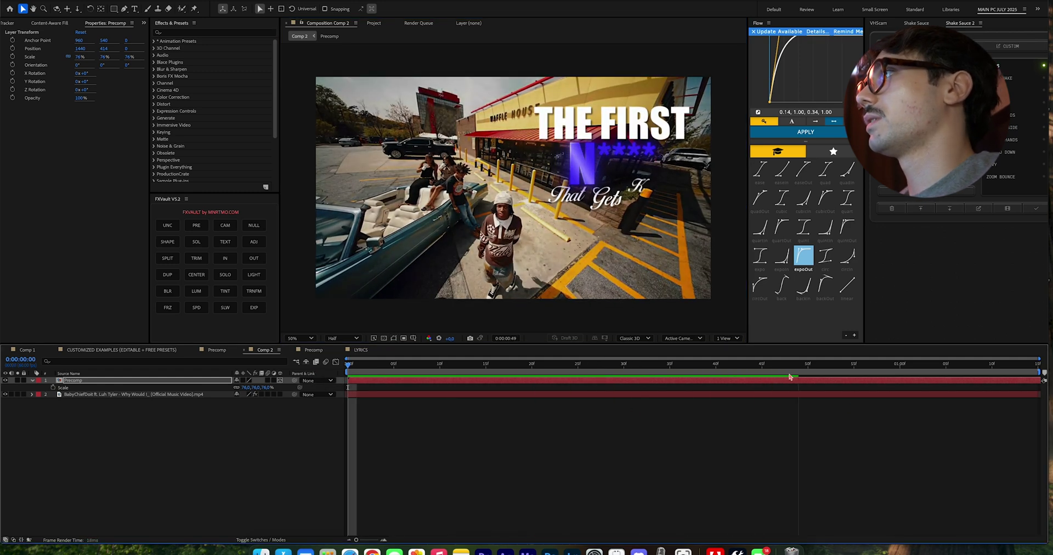
key(space)
key(space)
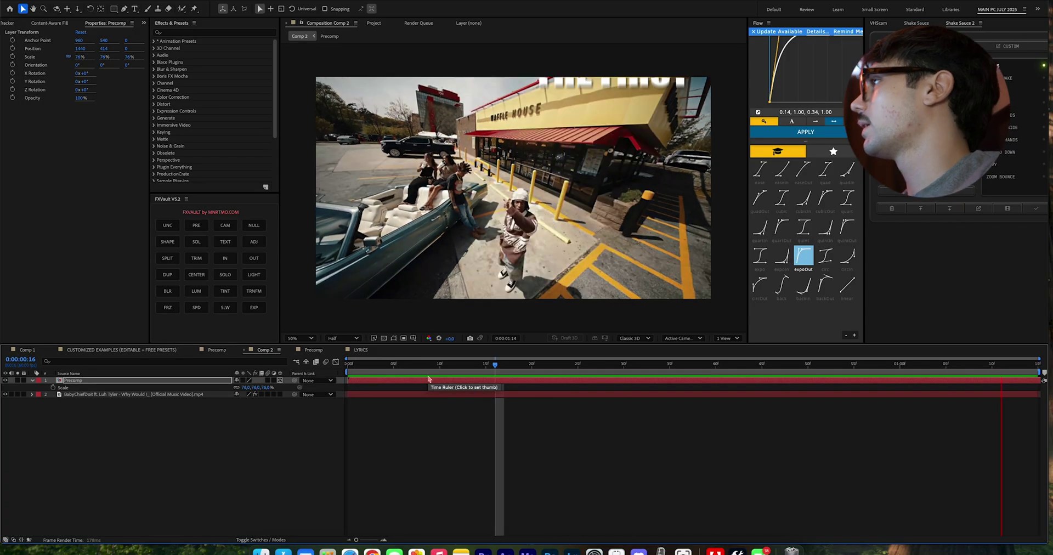
drag(418, 373, 357, 372)
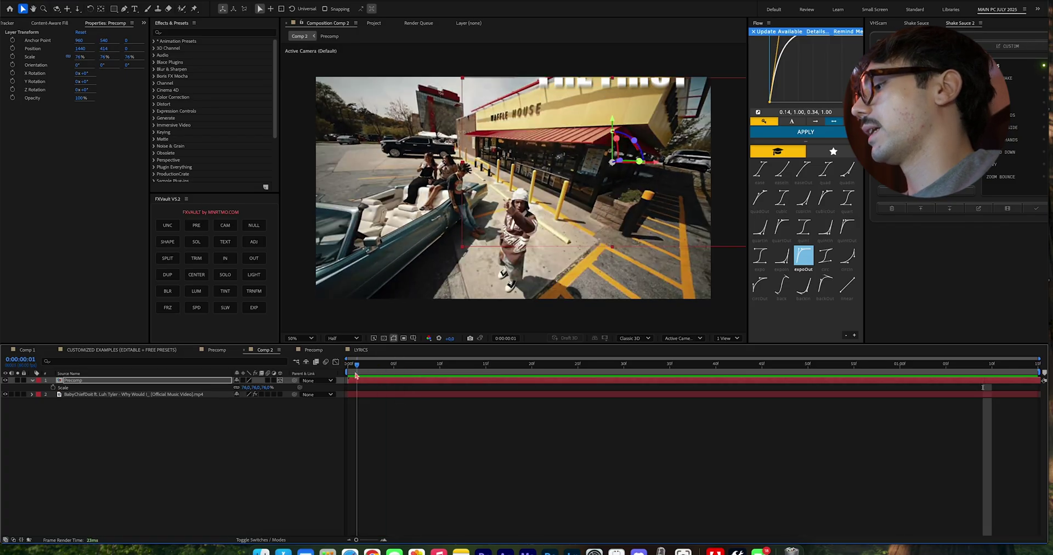
Step: Delete the pasted lyrics layer from Comp 2 and close the LYRICS 1 precomp
key(Delete)
click(320, 352)
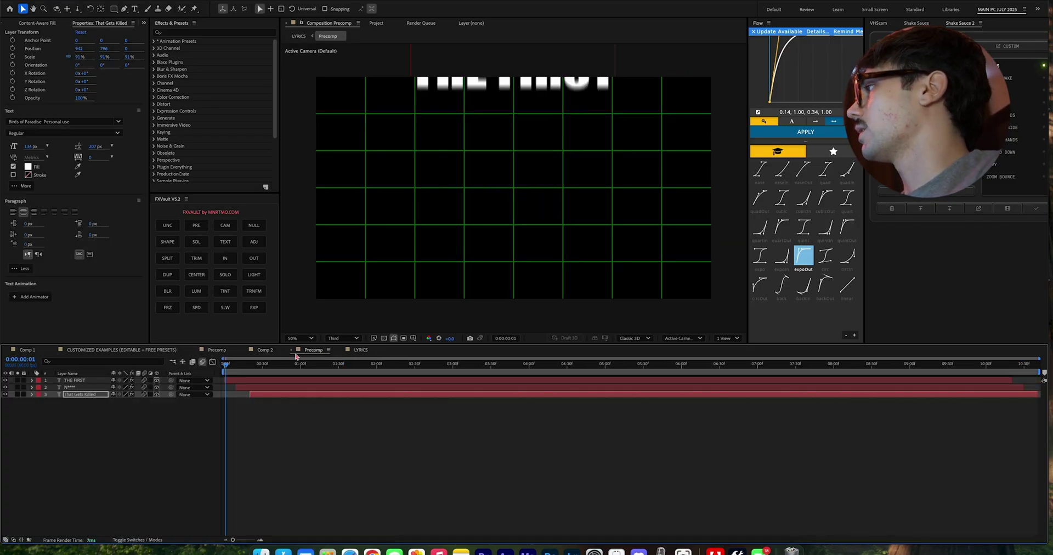
click(291, 349)
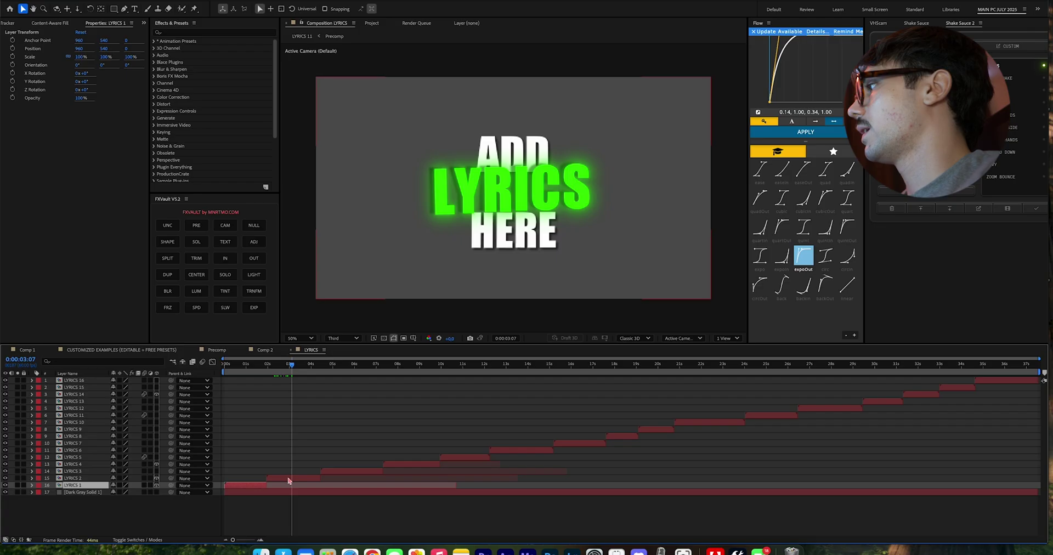
Step: In the LYRICS 2 precomp, replace the text ADD with BABY, LYRICS with CHIEF, and HERE with DOIT
double_click(289, 483)
key(space)
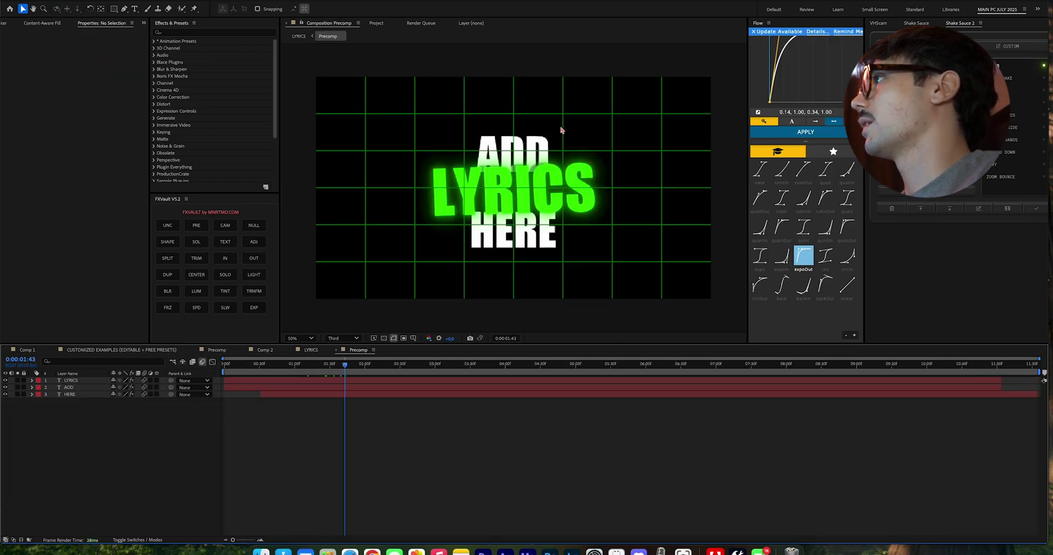
double_click(432, 386)
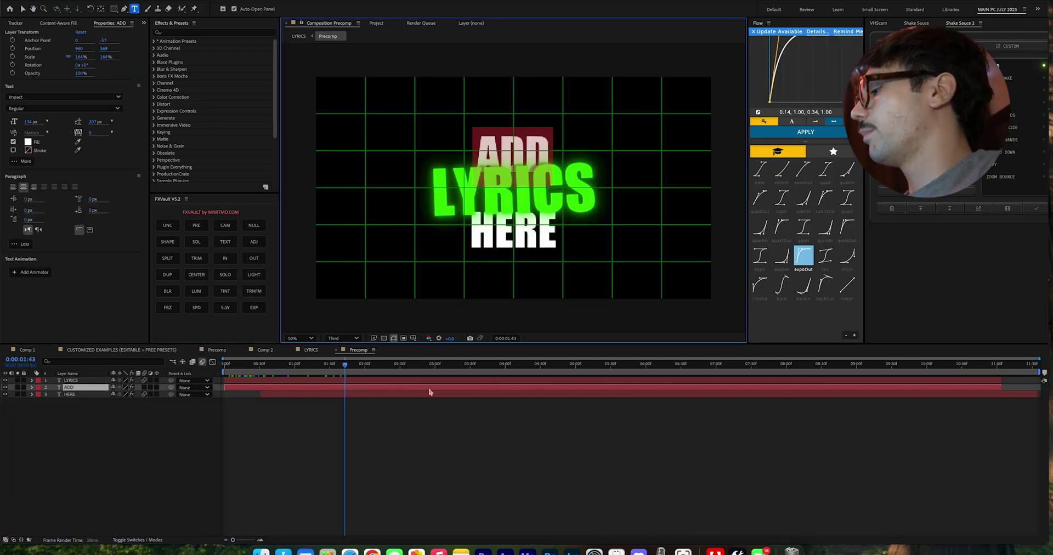
text(BABY)
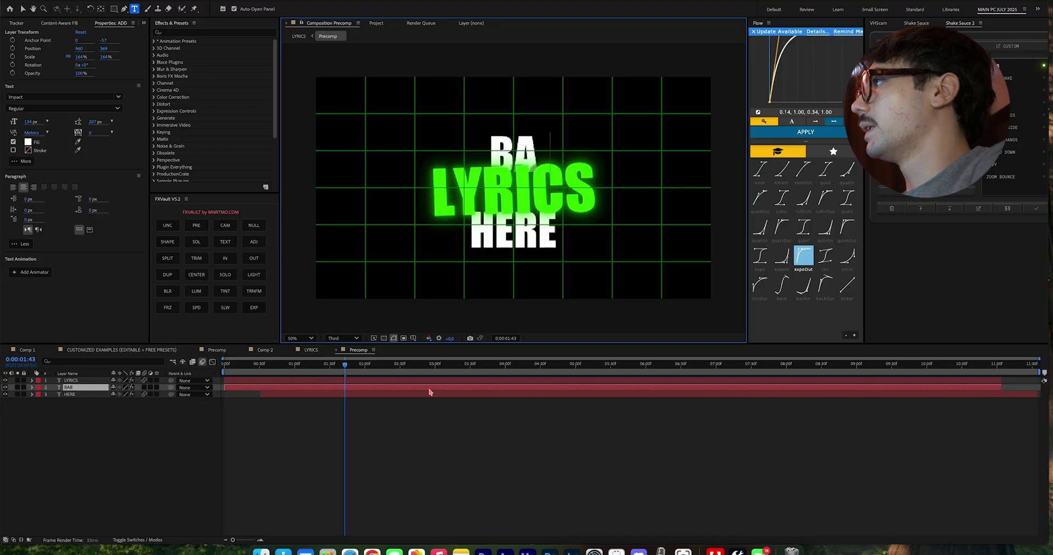
double_click(424, 384)
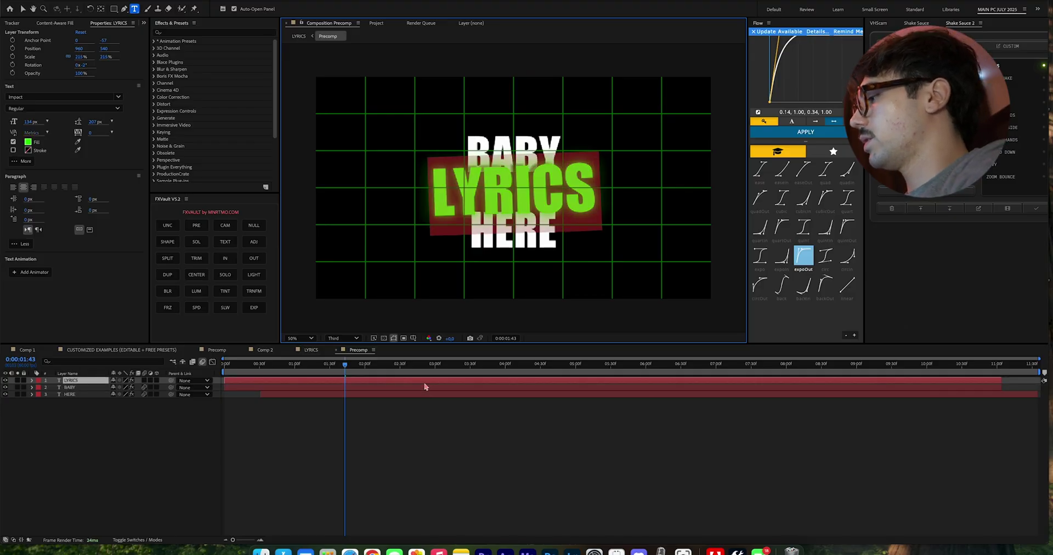
text(CHIEF)
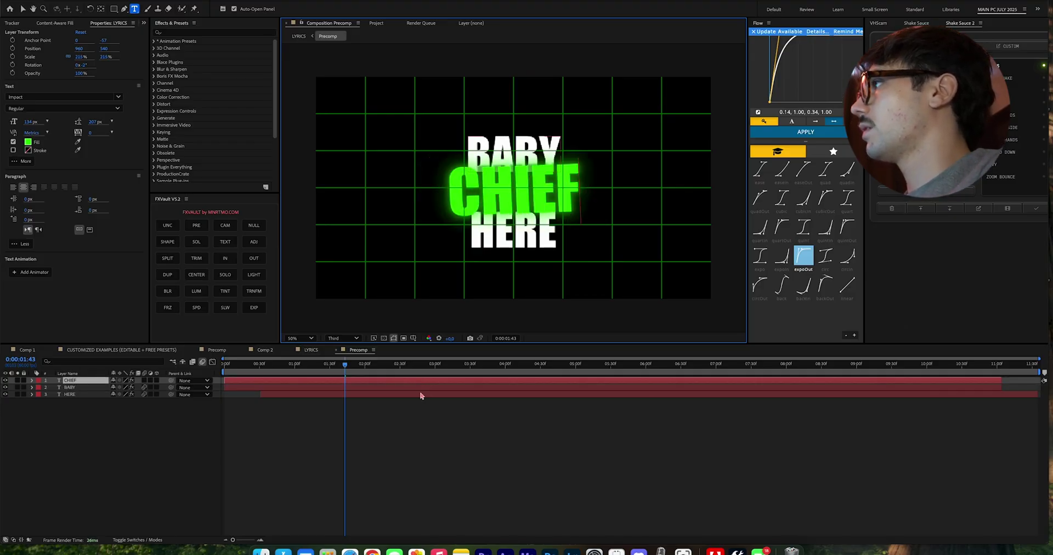
double_click(421, 394)
text(DOIT)
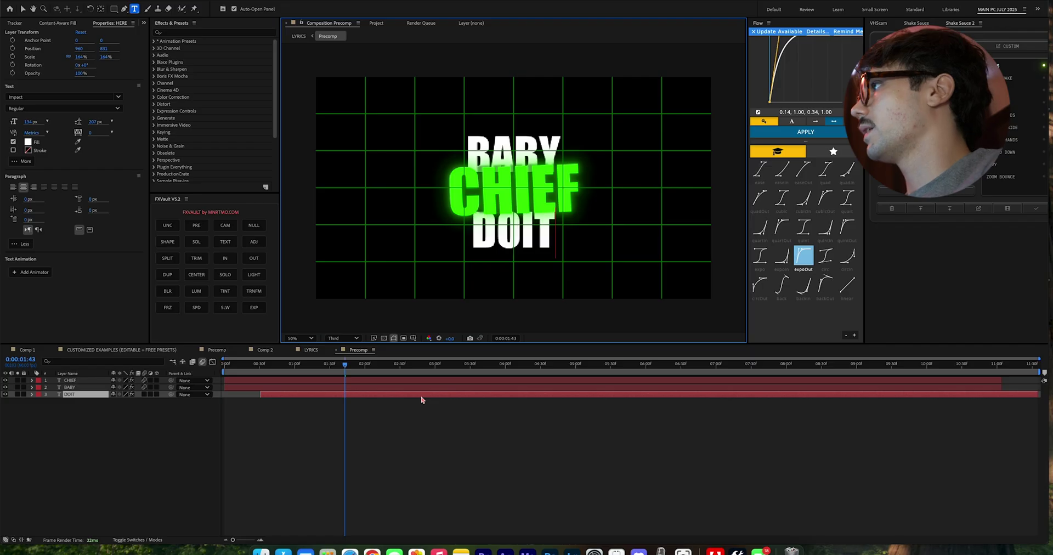
Step: Copy the LYRICS 2 layer into Comp 2 above the music video clip and extend the composition's duration to 1:40:01:15
click(307, 350)
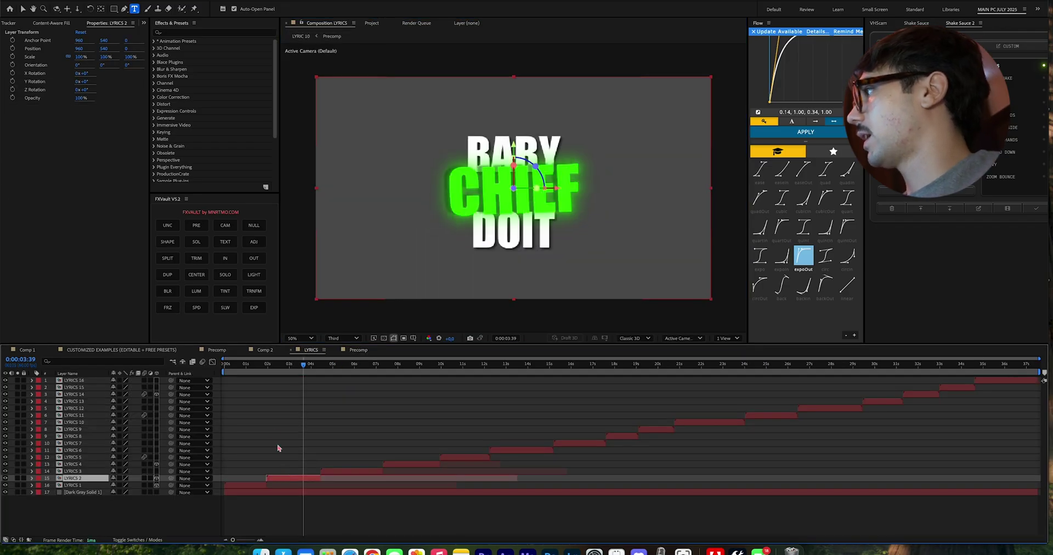
click(265, 350)
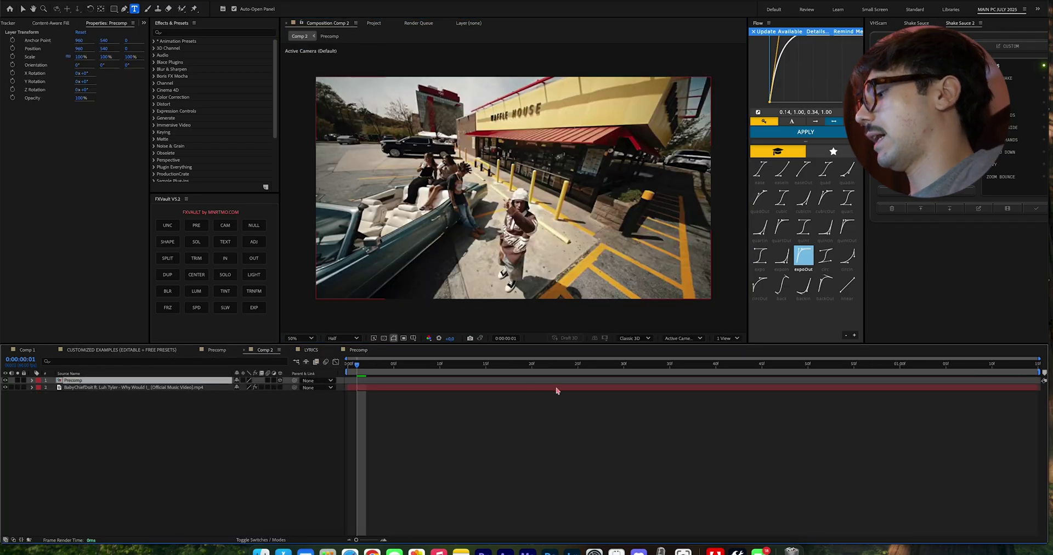
key(super+k)
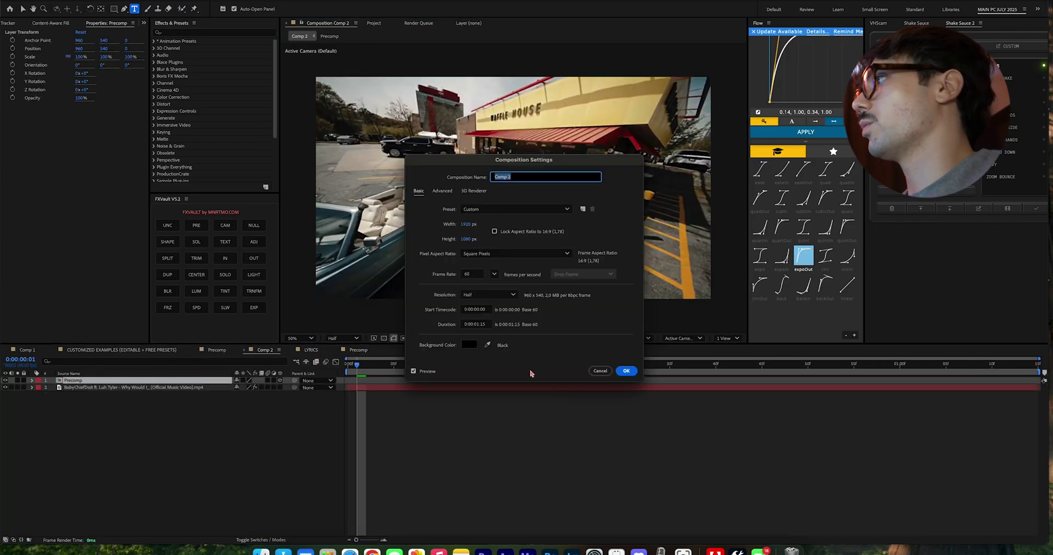
click(471, 325)
key(Return)
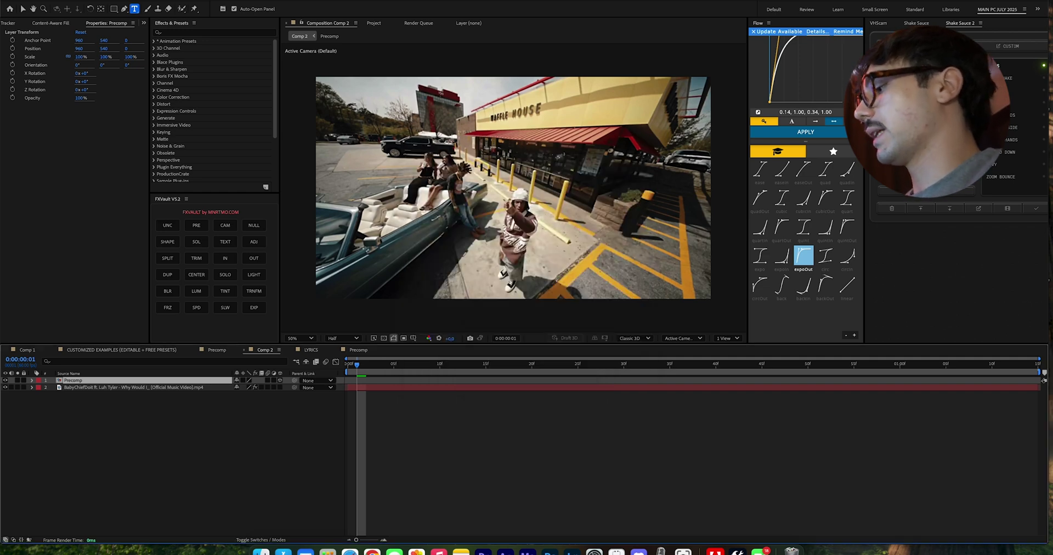
key(super+k)
click(471, 324)
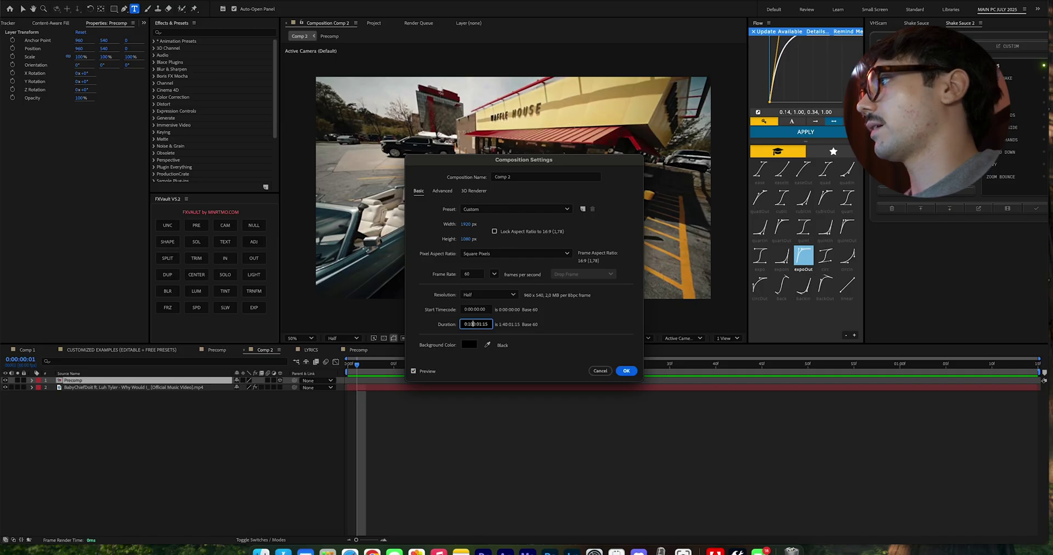
click(626, 371)
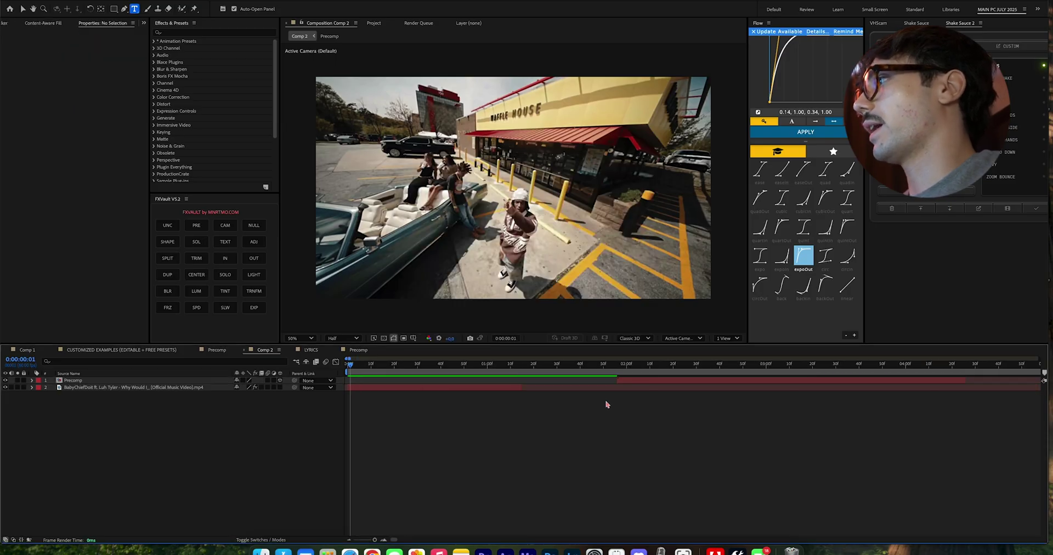
Step: Move the pasted lyrics layer to the start of Comp 2 and trim the composition to a work area ending at 0:00:01:15
click(470, 382)
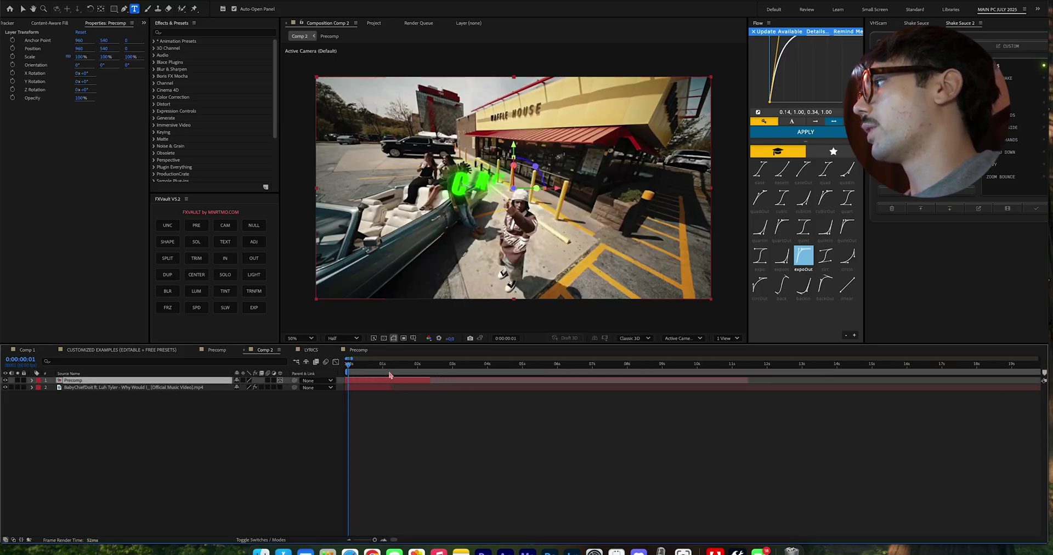
key(=)
key(=)
key(=)
click(697, 364)
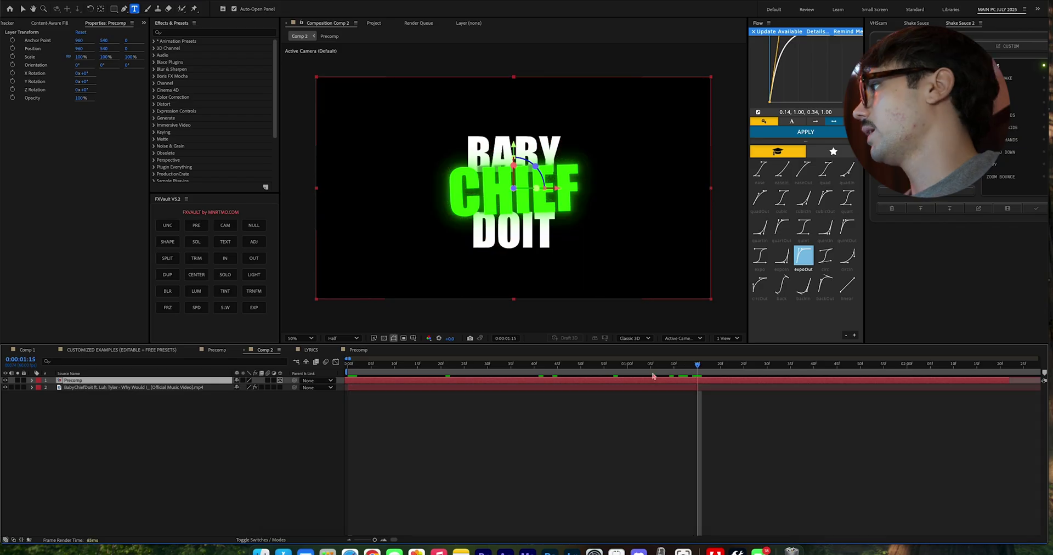
click(257, 258)
right_click(453, 372)
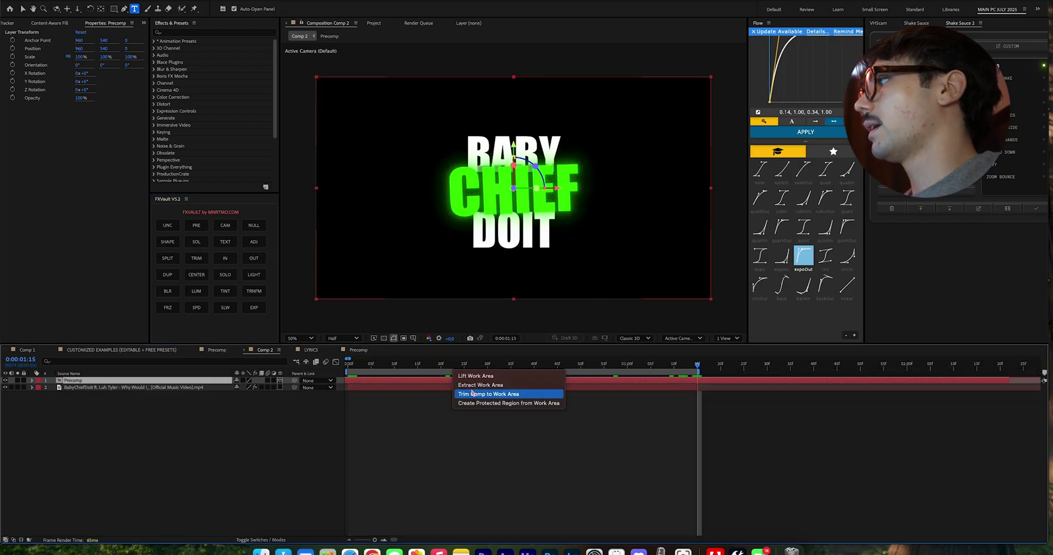
click(472, 393)
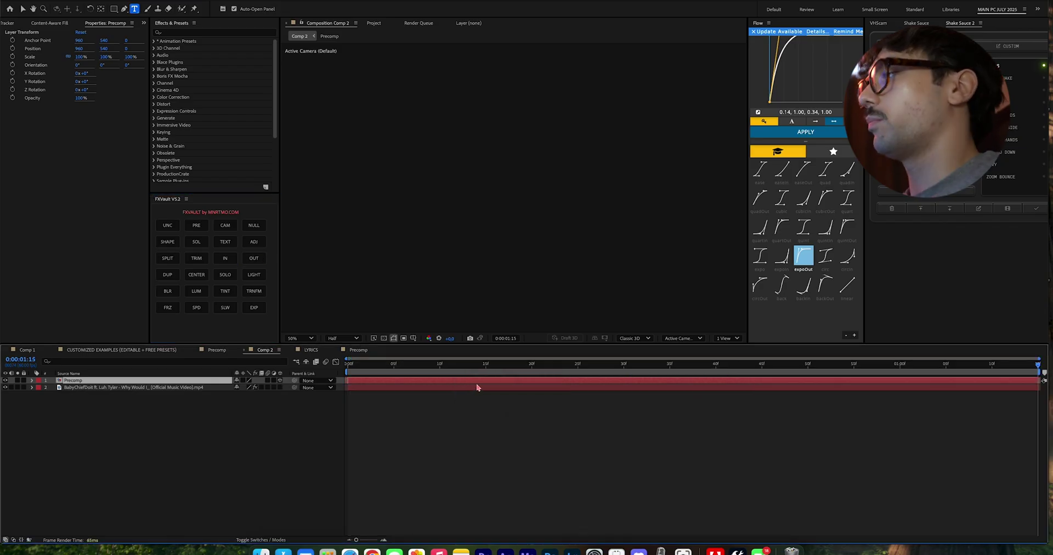
Step: Scale the BABY CHIEF DOIT layer to 110% and position it at about 1424, 418 in the upper right of the frame
key(space)
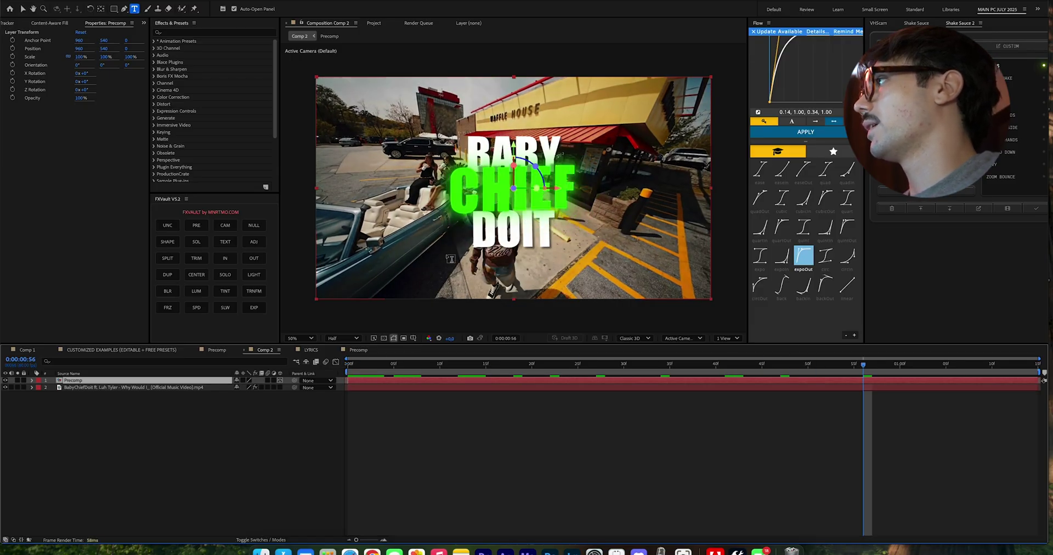
key(s)
drag(249, 388, 257, 388)
key(v)
drag(498, 229, 593, 204)
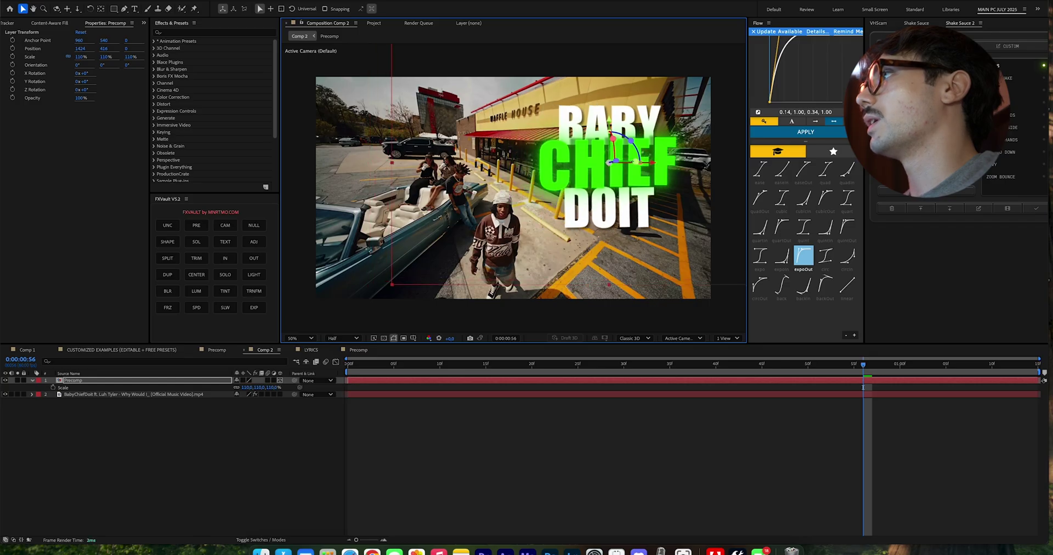
Step: Rotate the lyrics layer in 3D to an orientation of about 14°, 38°, 351° and play back Comp 2
drag(630, 141, 612, 162)
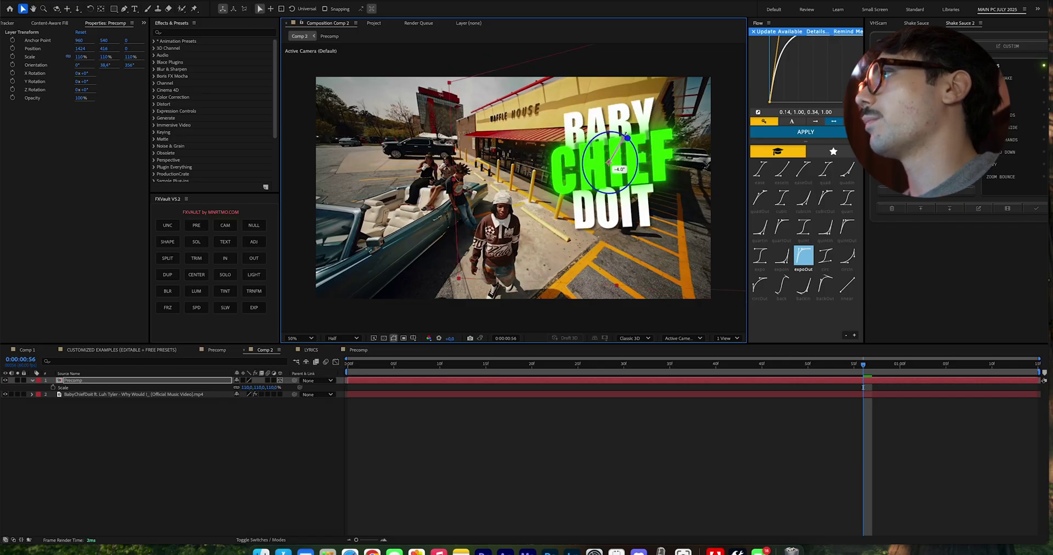
drag(629, 140, 608, 163)
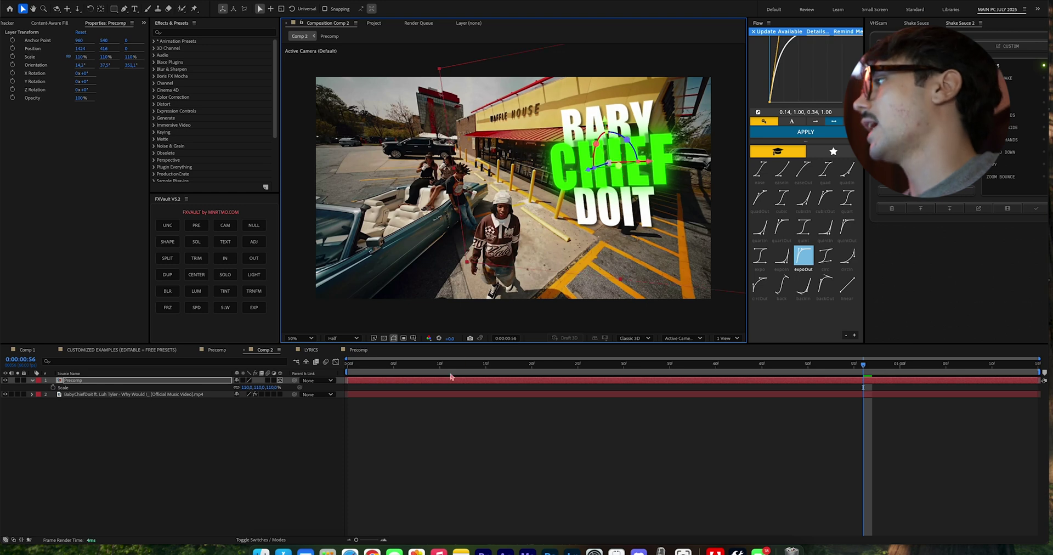
key(space)
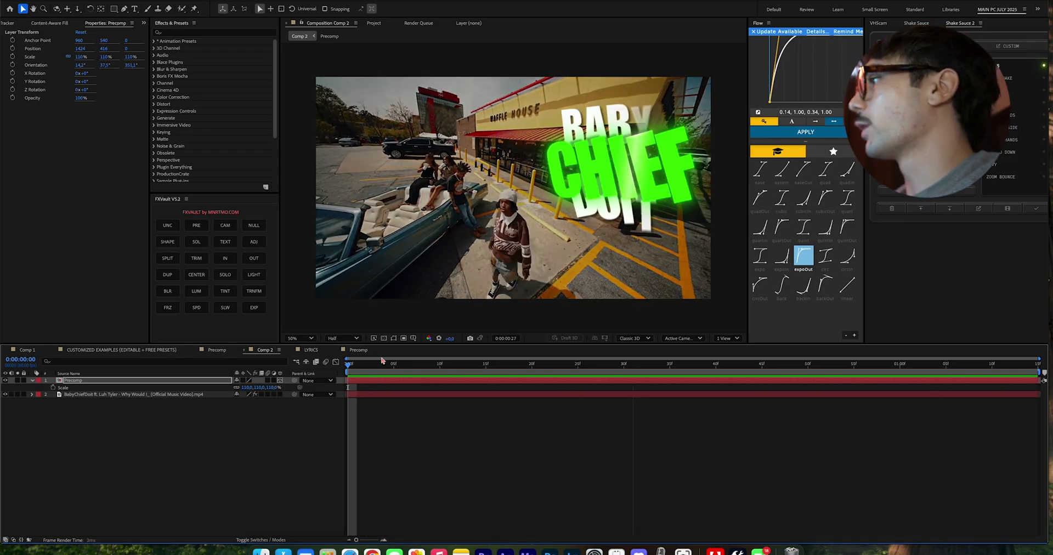
key(space)
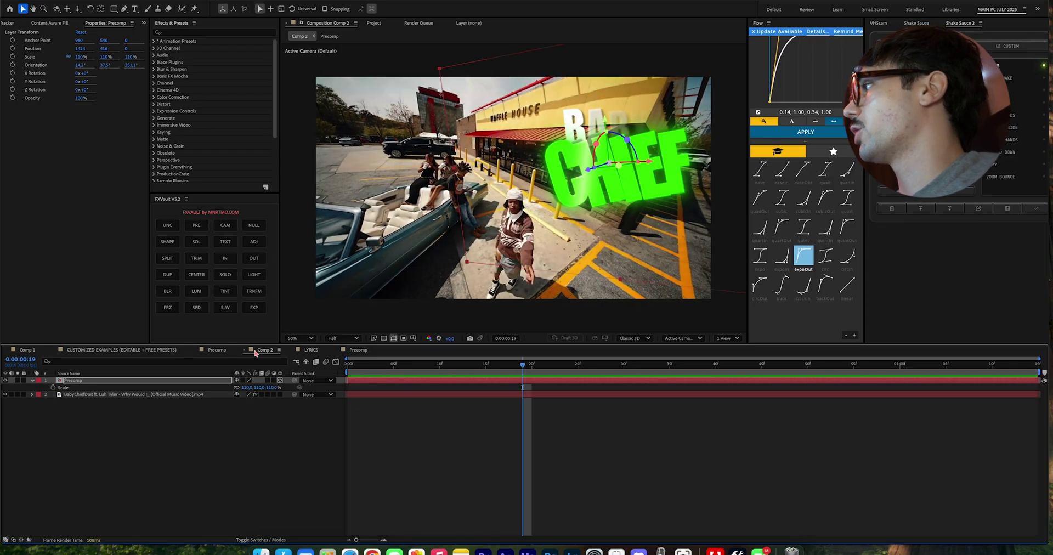
Step: Open the WHY WOULD I? precomp from the CUSTOMIZED EXAMPLES composition and examine how its text moves with the 3D Tracker Camera layer
click(164, 350)
drag(318, 364, 341, 390)
key(space)
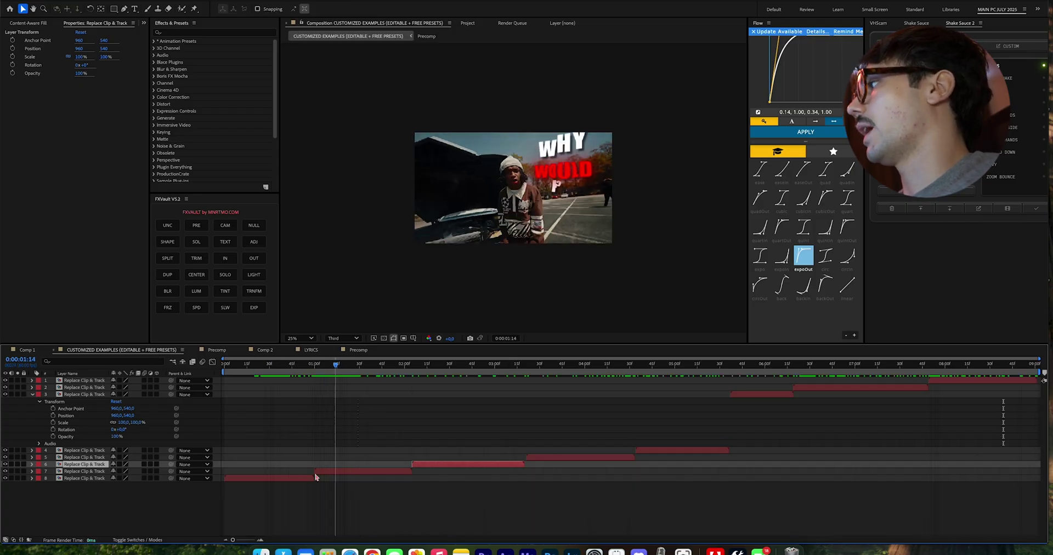
double_click(358, 471)
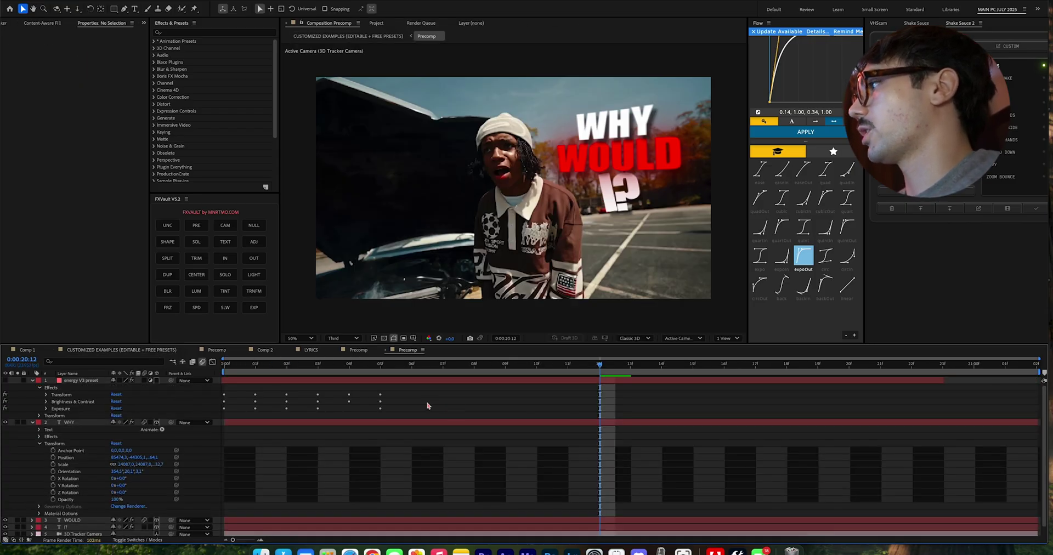
key(u)
key(u)
click(392, 408)
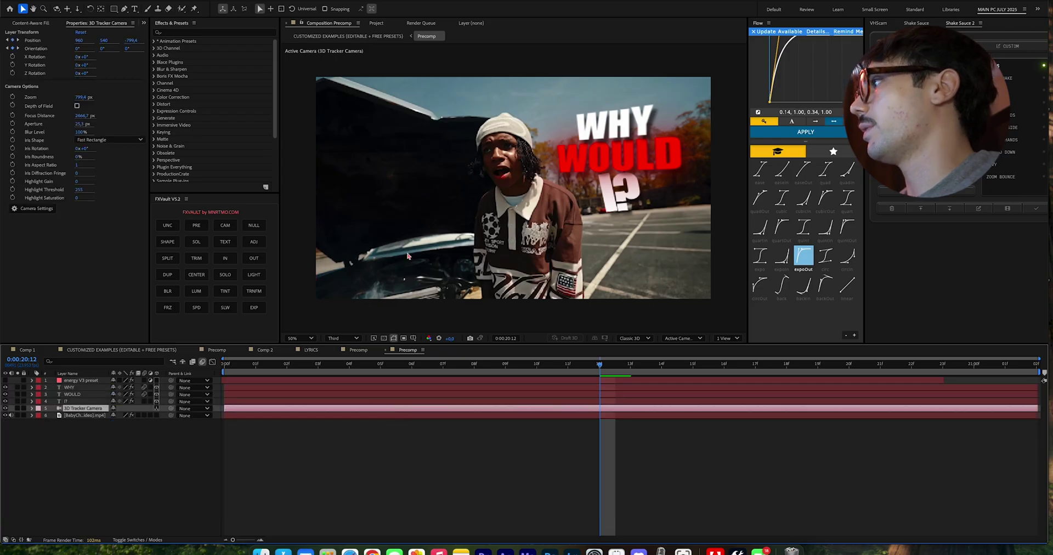
drag(413, 366, 485, 362)
key(space)
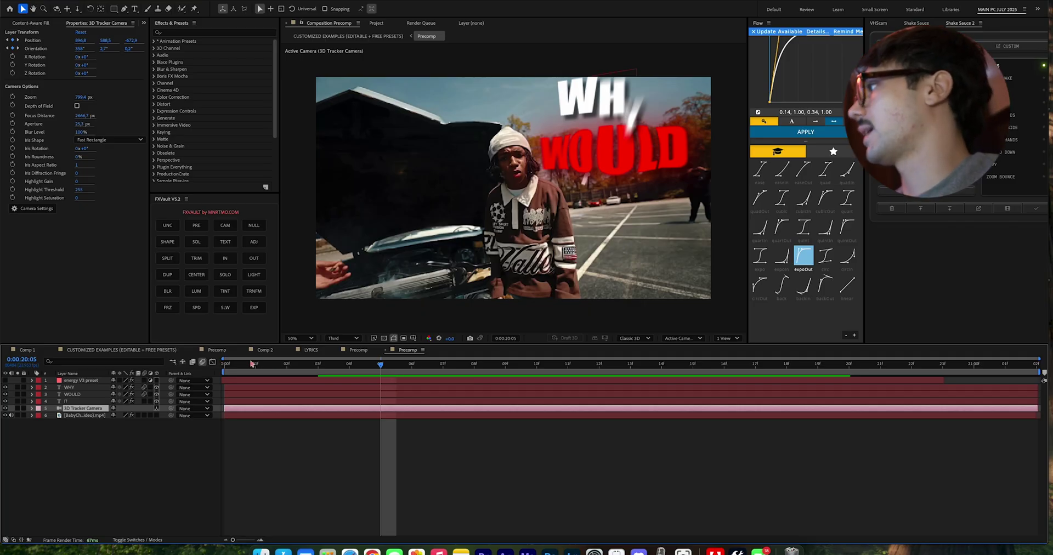
Step: Compare playback of the lyrics in Comp 2 with the camera-tracked text in the WHY WOULD I? precomp
click(264, 350)
click(606, 366)
key(space)
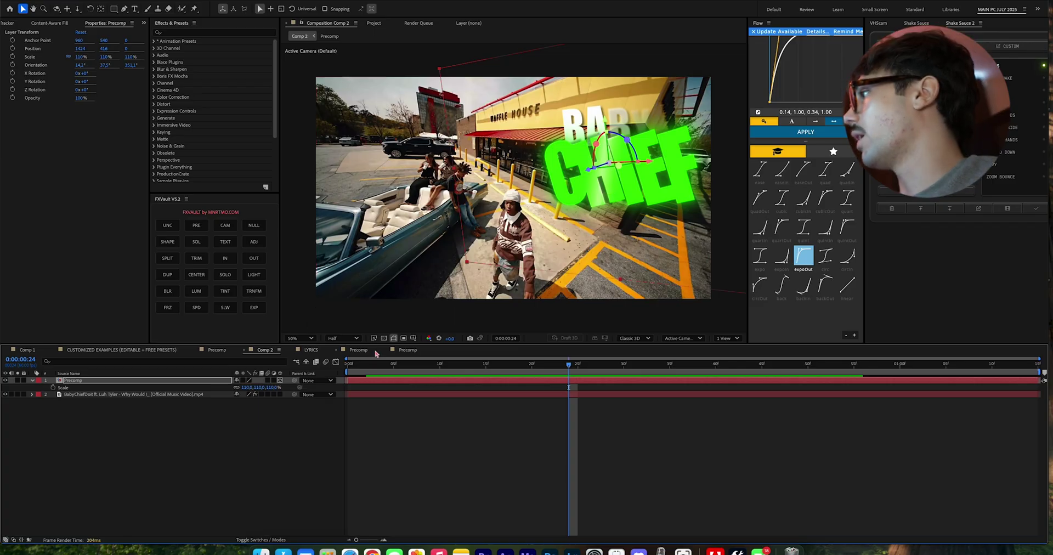
click(415, 351)
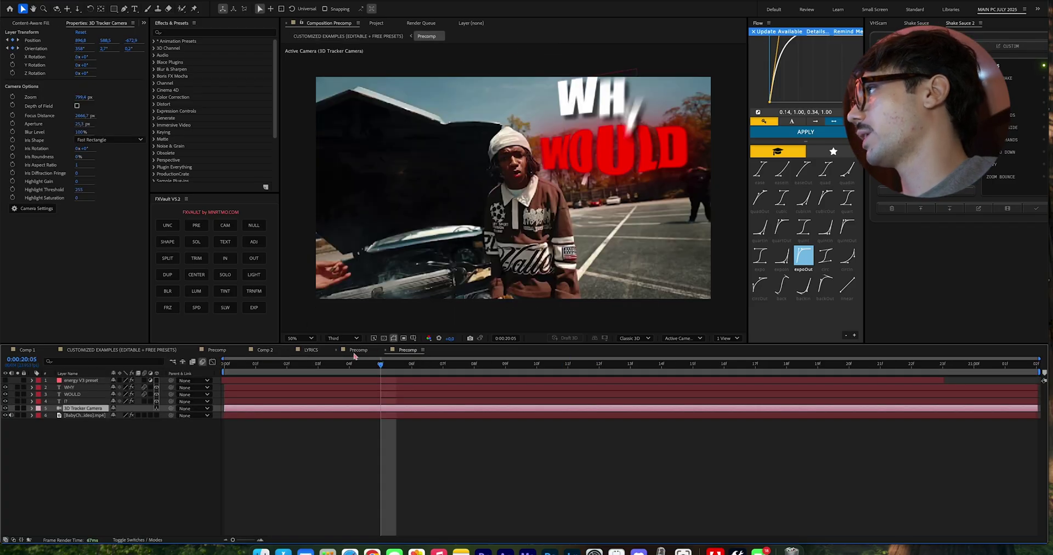
key(space)
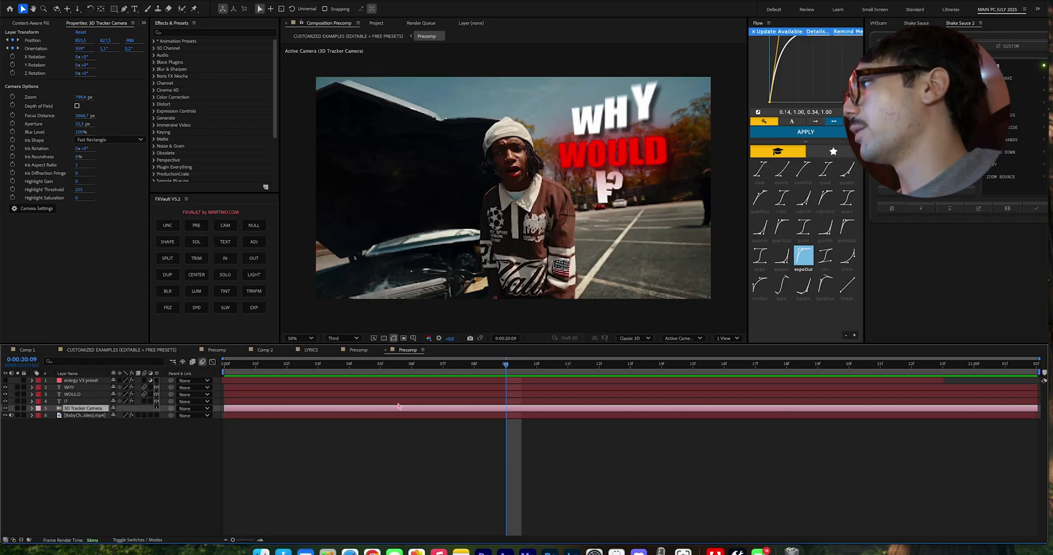
drag(286, 364, 457, 371)
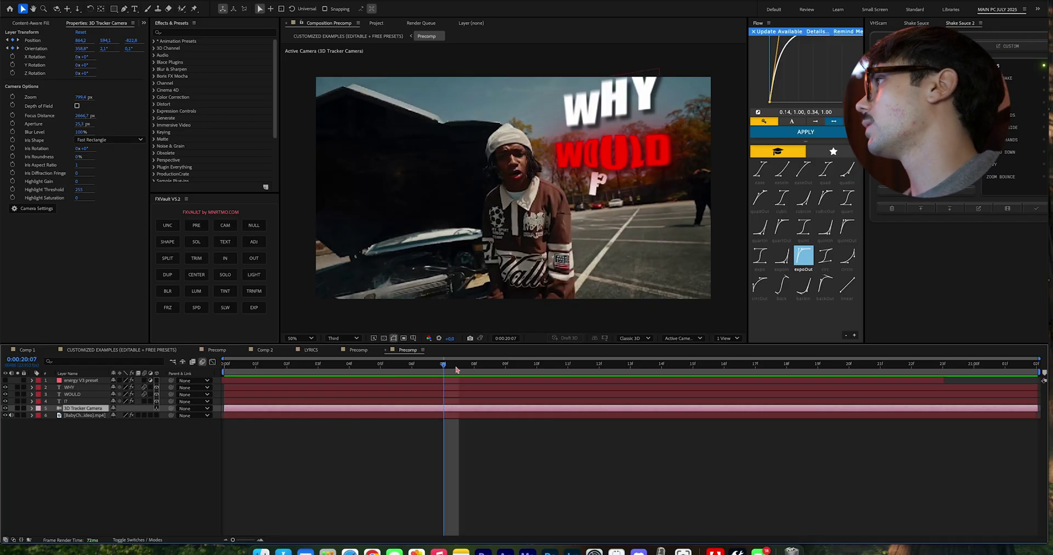
Step: Show the Tracker tools and start a 3D camera track on the video clip in the WHY WOULD I? precomp
click(246, 260)
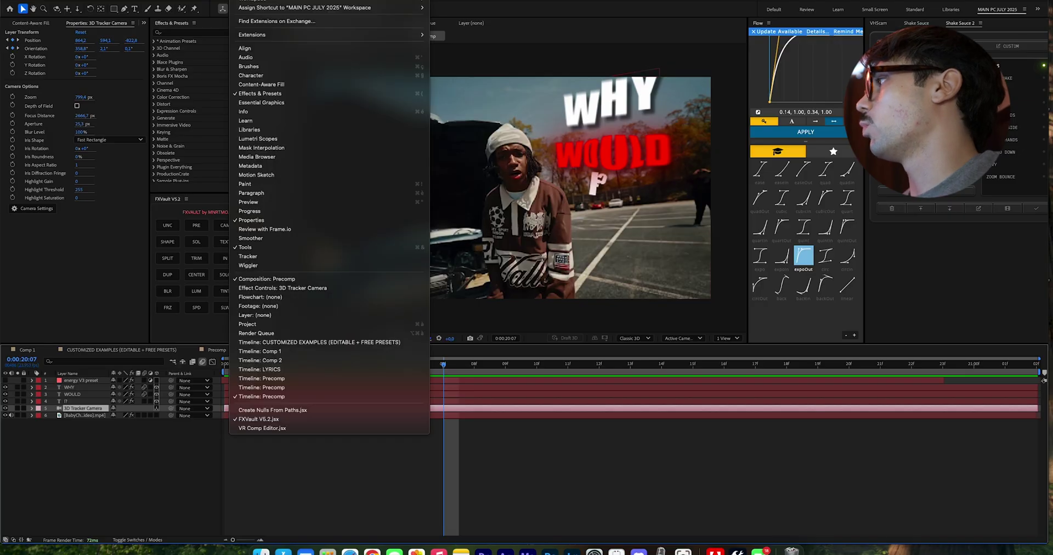
click(246, 260)
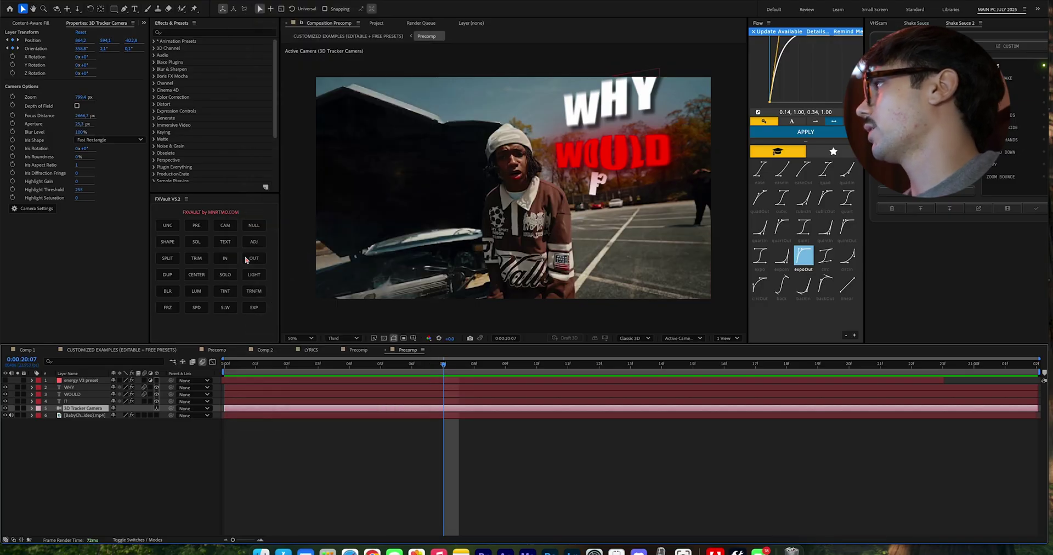
click(286, 416)
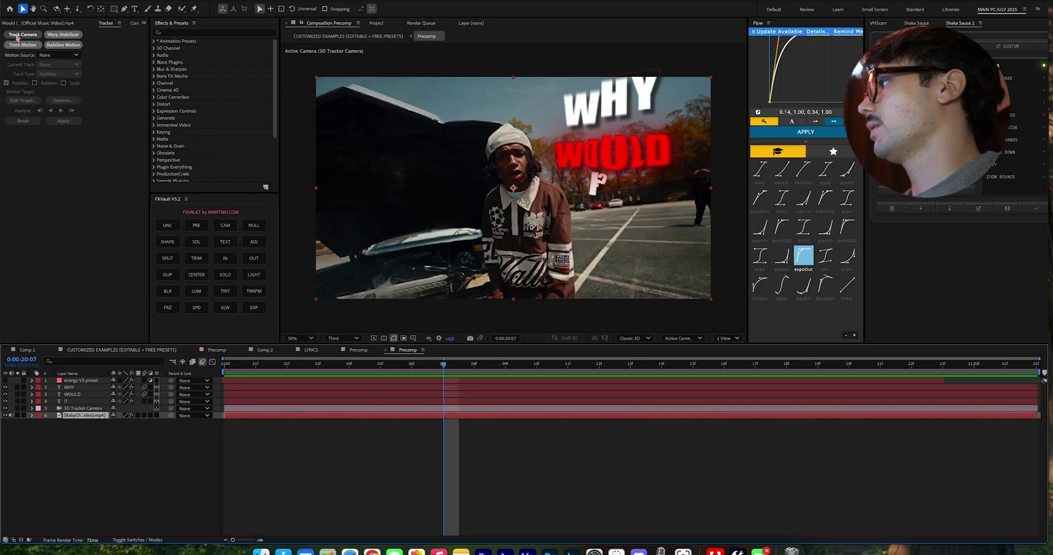
click(22, 44)
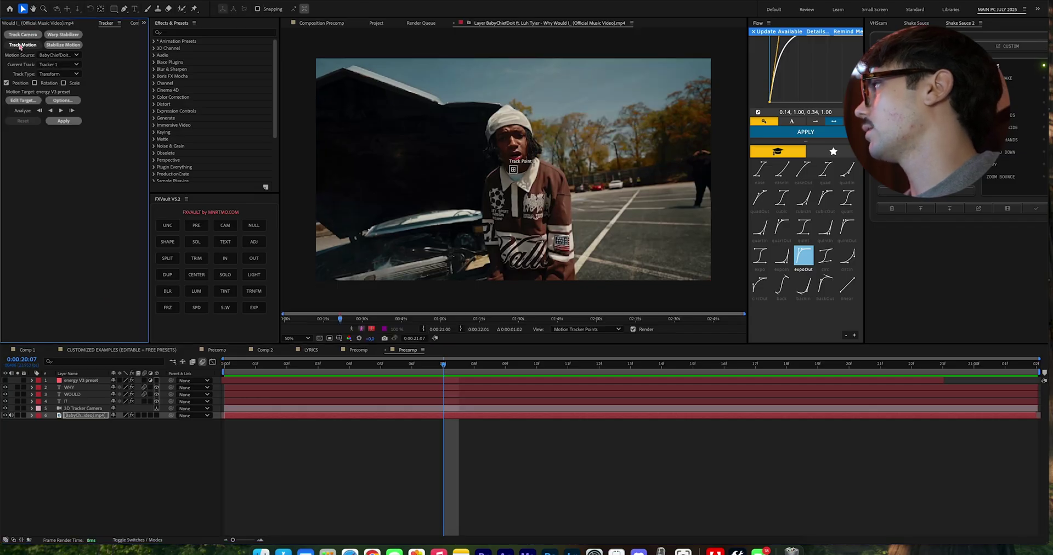
click(21, 34)
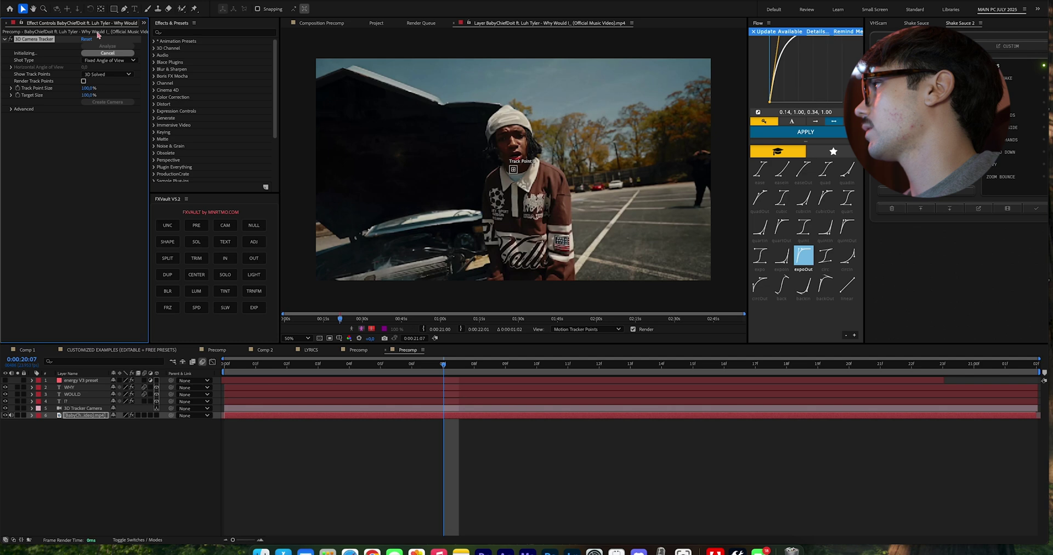
Step: Remove the running 3D Camera Tracker from the video clip and start a fresh camera track on it
key(Delete)
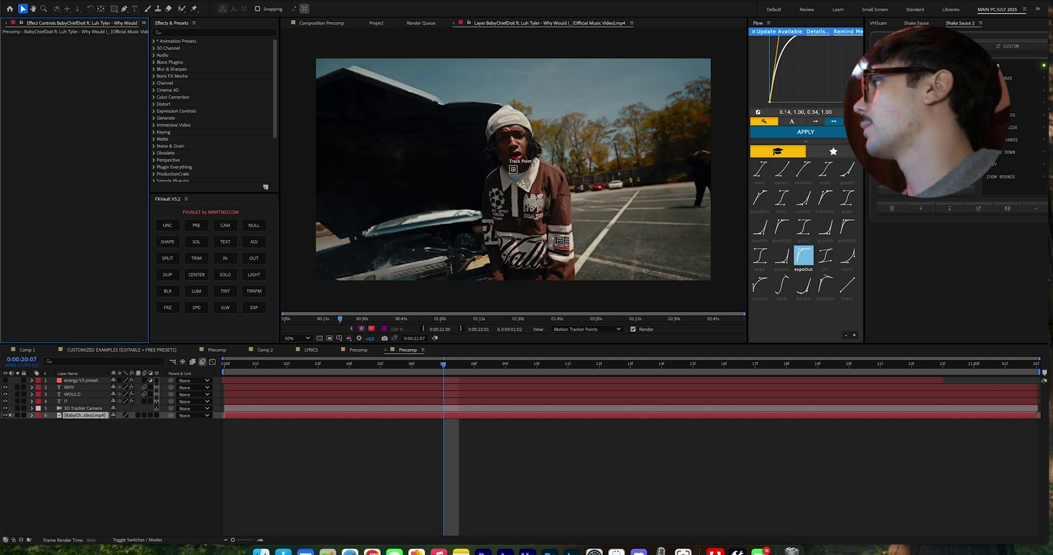
click(242, 1)
click(263, 252)
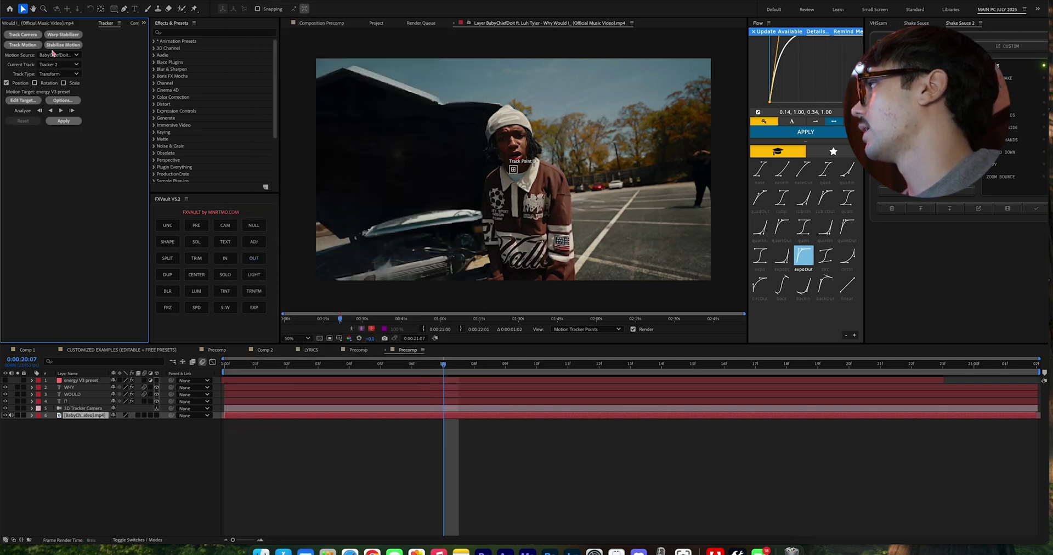
click(23, 35)
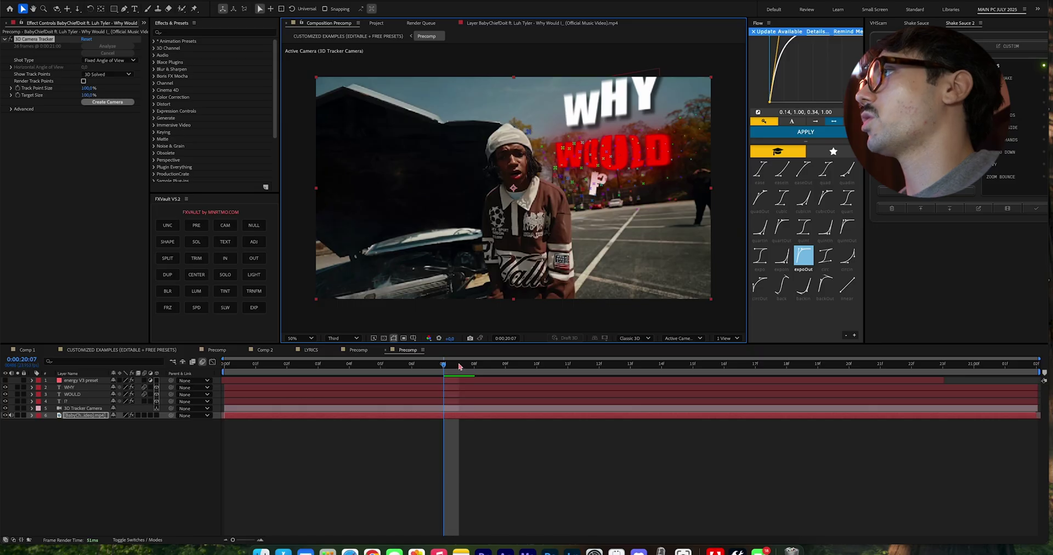
Step: Create a null and camera from a track point just below the WOULD text and scrub through the precomp to check the tracking
key(space)
key(space)
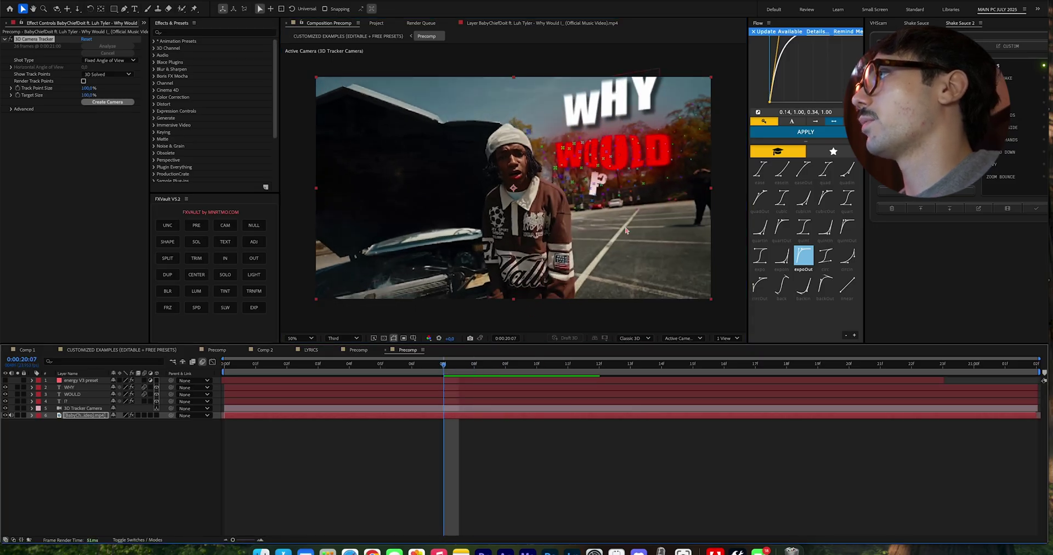
right_click(637, 176)
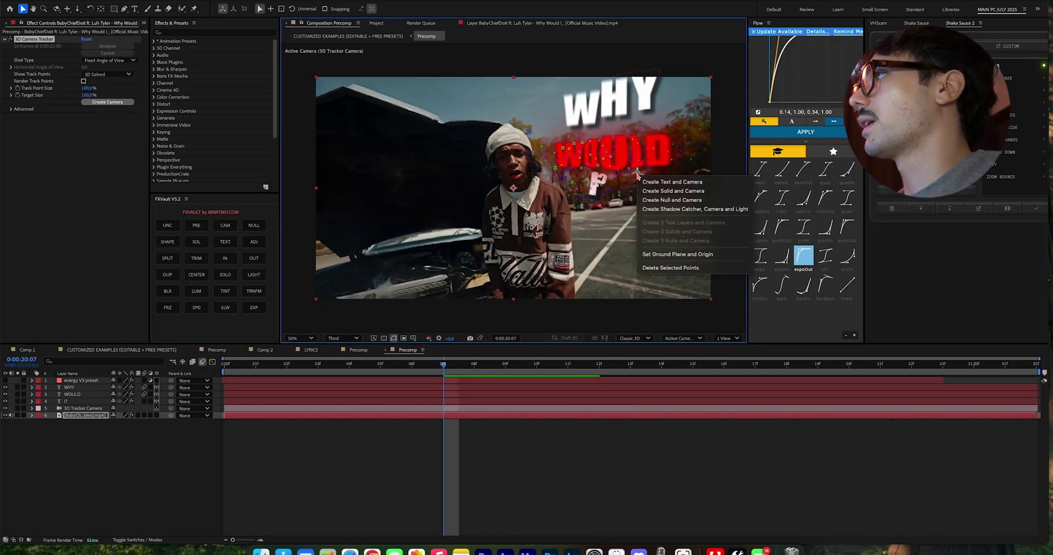
click(669, 199)
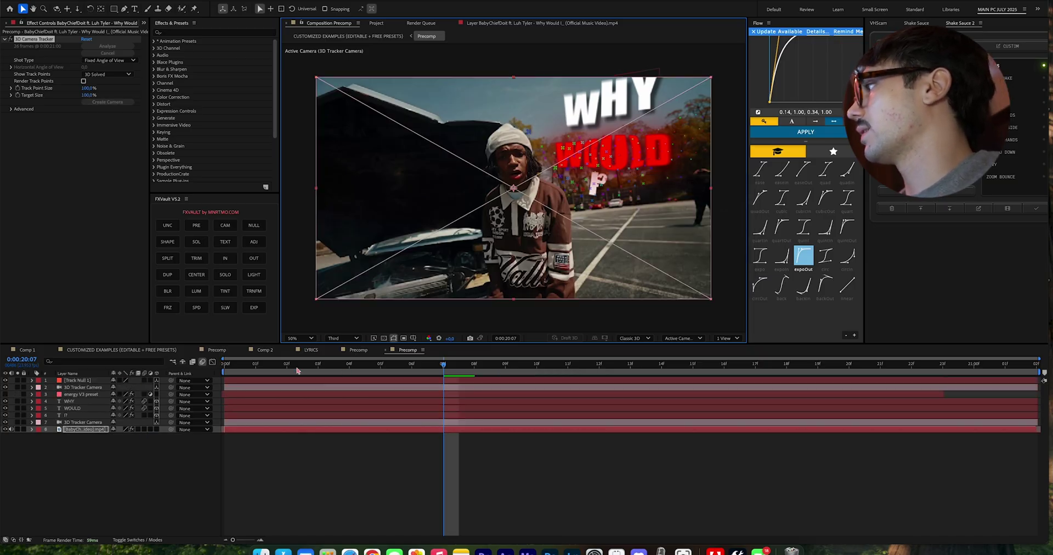
drag(242, 378, 231, 350)
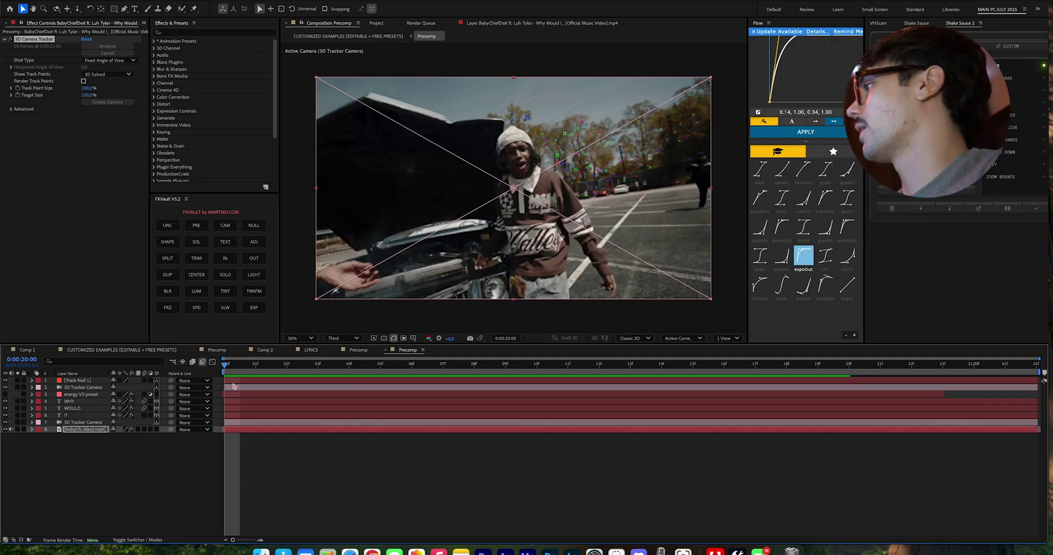
drag(232, 364, 600, 364)
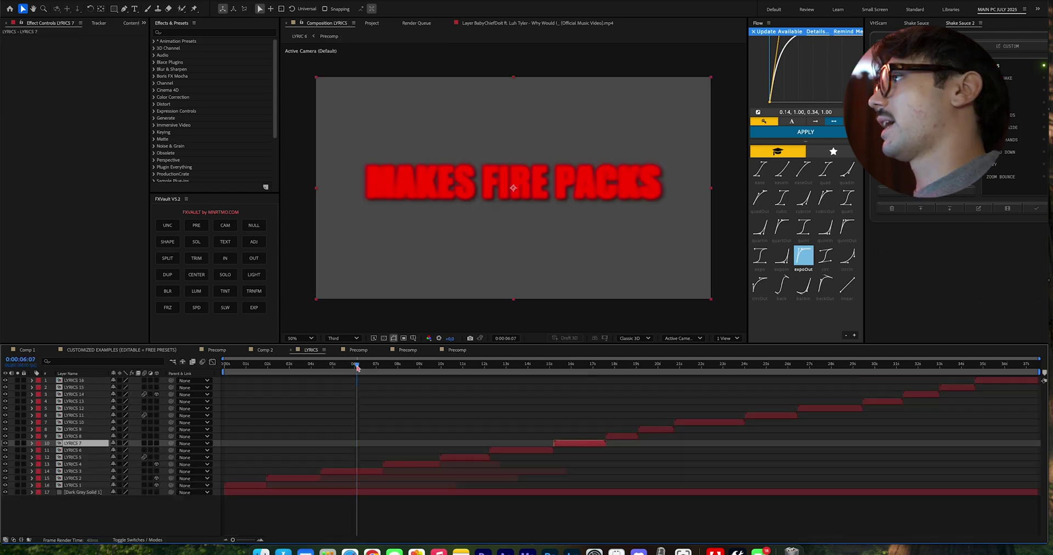
Step: Scrub through the lyric presets in the LYRICS composition and the first clips in the CUSTOMIZED EXAMPLES composition
drag(426, 358, 842, 383)
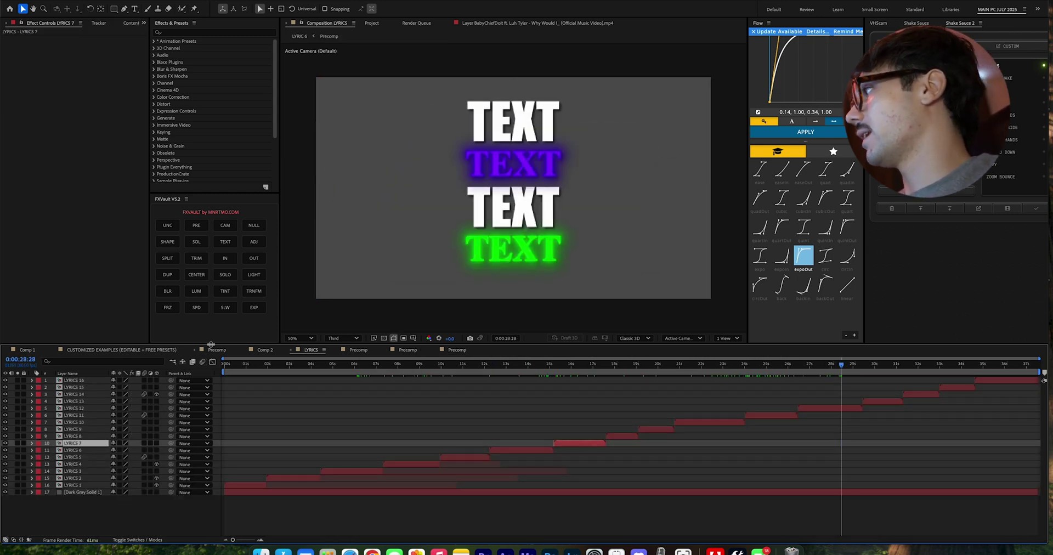
click(153, 349)
click(273, 375)
drag(274, 376, 357, 384)
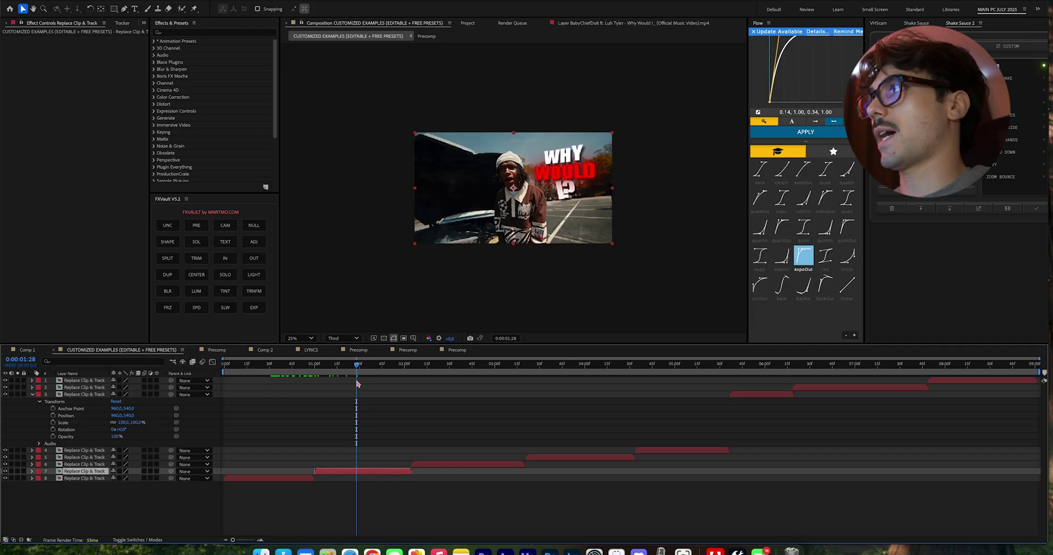
drag(357, 375, 374, 385)
drag(373, 385, 422, 406)
Step: Open the THE FIRST / THAT GET precomp and examine the crash zoom adjustment layer's effect on the opening frames
double_click(421, 465)
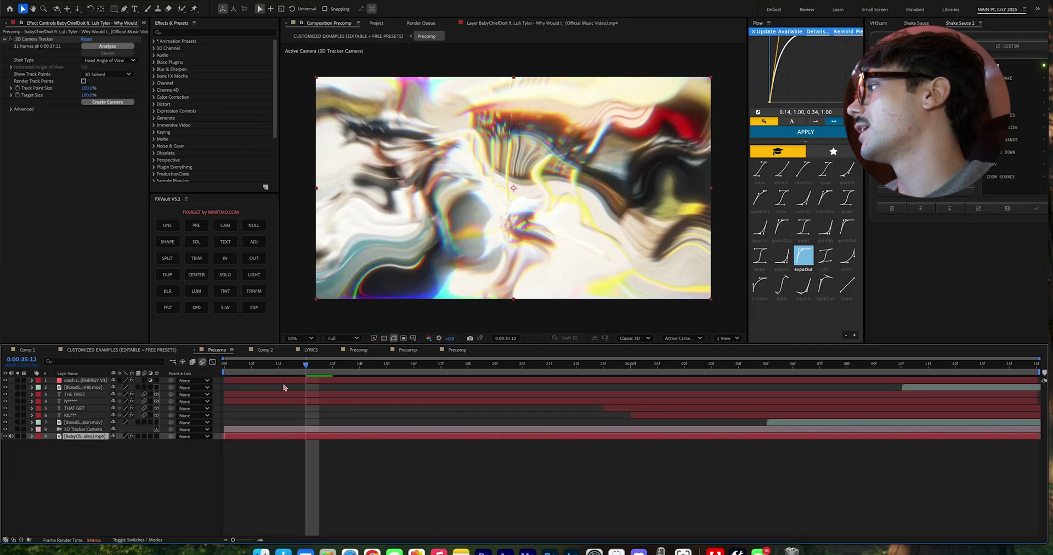
drag(277, 374, 303, 370)
drag(381, 367, 413, 367)
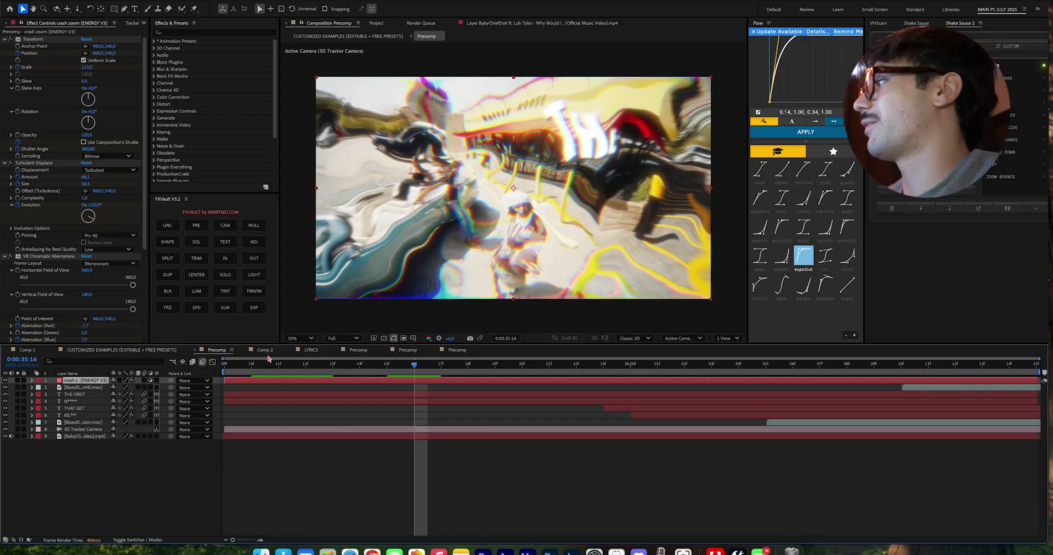
Step: Compare the finished lyric animations throughout the CUSTOMIZED EXAMPLES composition with the plain text presets in the LYRICS composition
click(165, 350)
drag(439, 370, 971, 416)
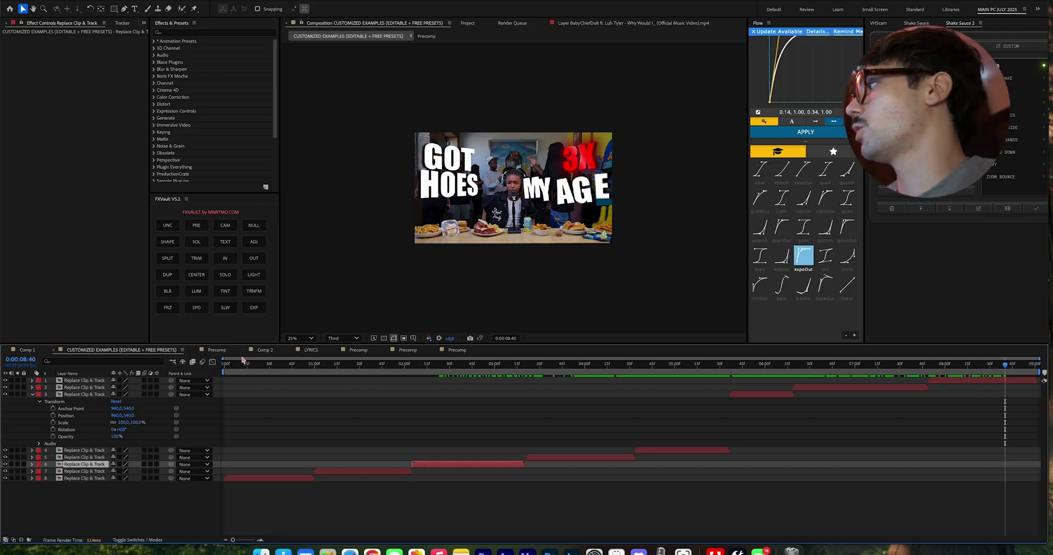
click(298, 351)
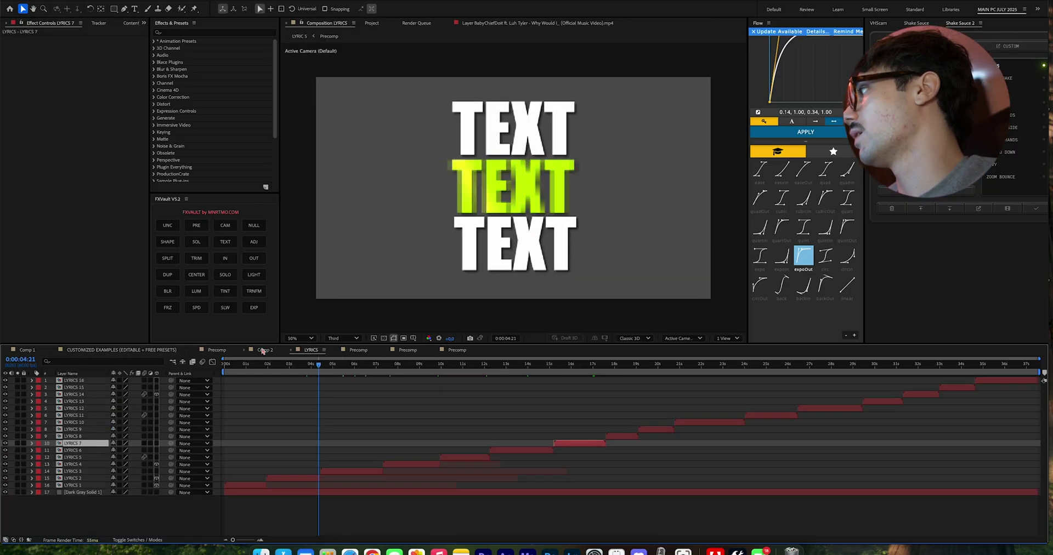
click(169, 351)
drag(376, 366, 475, 398)
drag(327, 429, 399, 436)
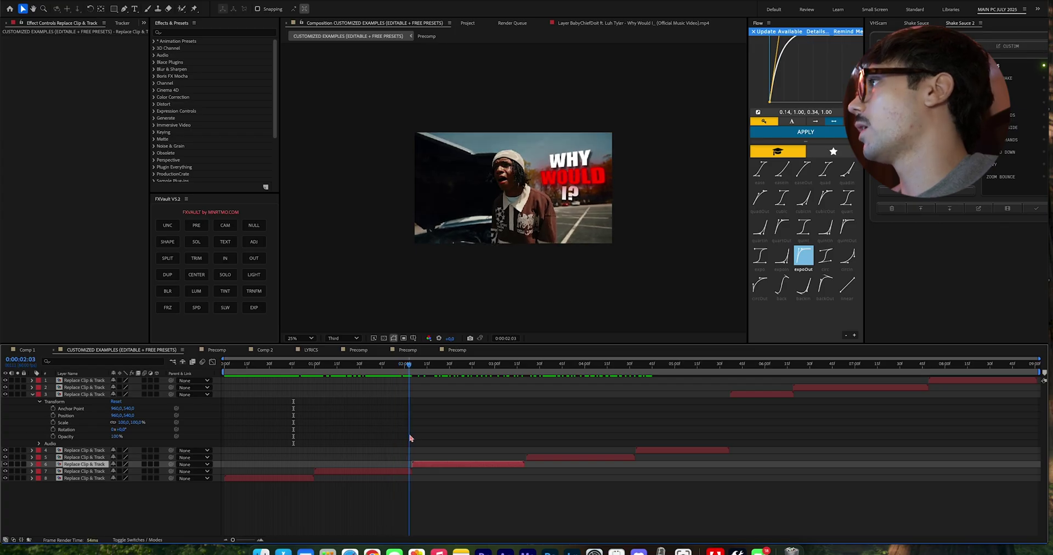
drag(433, 442, 517, 447)
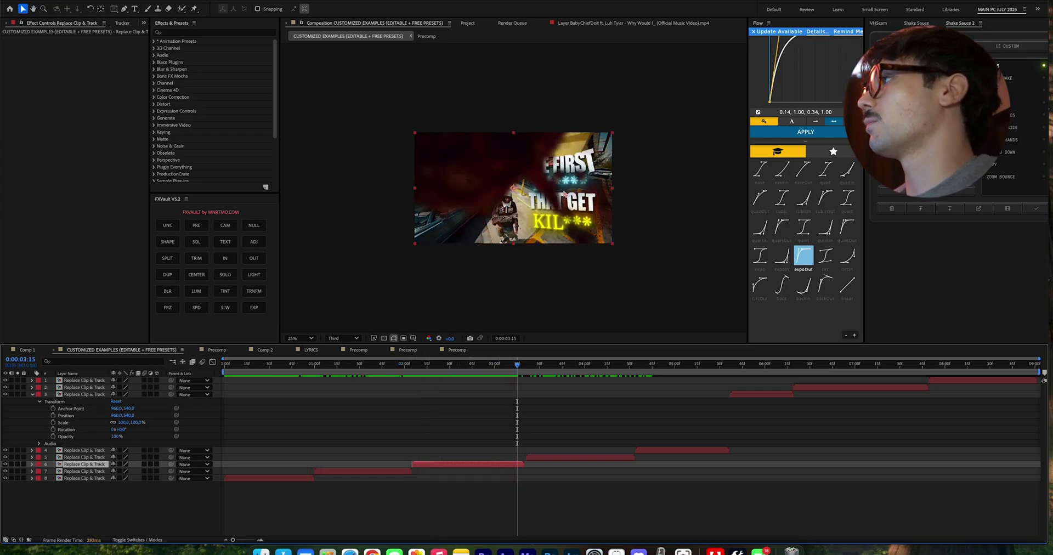